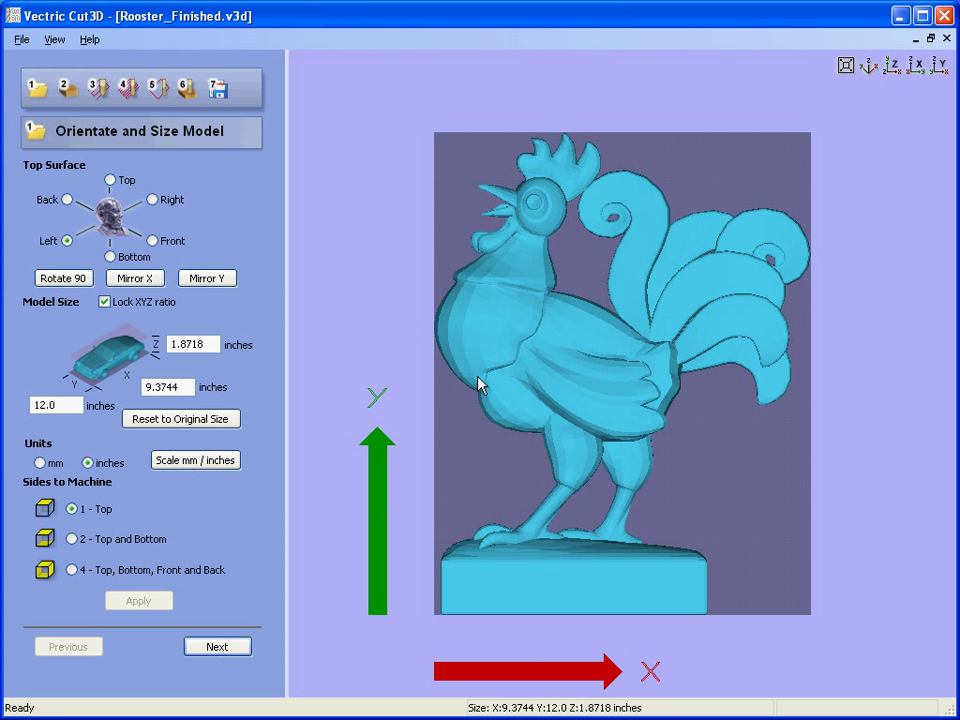
- Orbit the rooster model and show its machining preview carved in Oak Soft wood
{"action": "left_click_drag", "start_coordinate": [480, 386], "coordinate": [831, 386]}
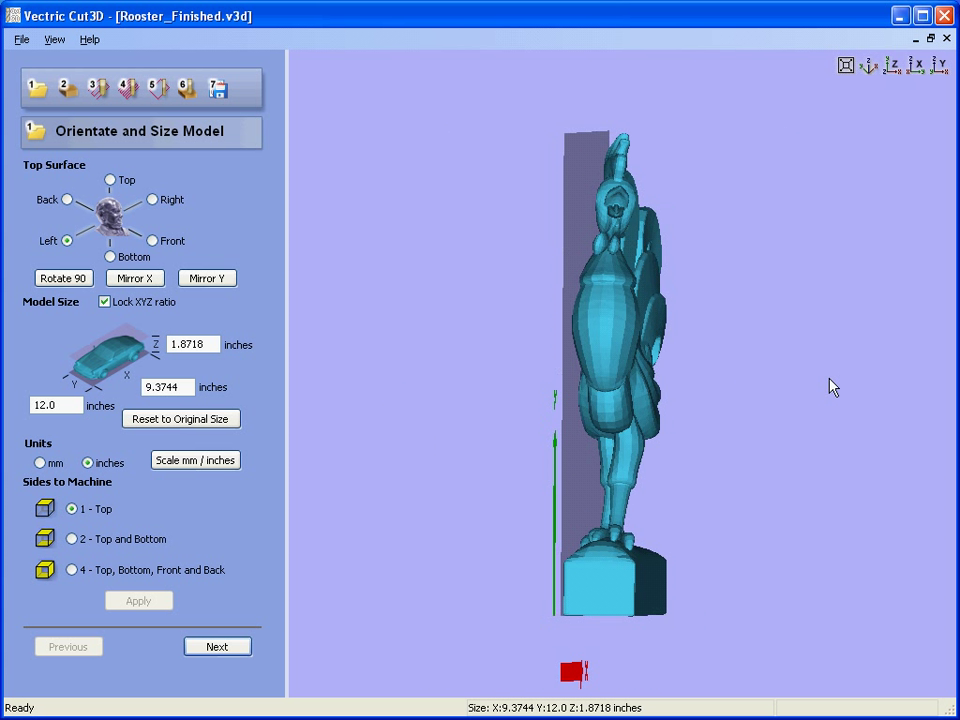
{"action": "left_click_drag", "start_coordinate": [634, 386], "coordinate": [345, 326]}
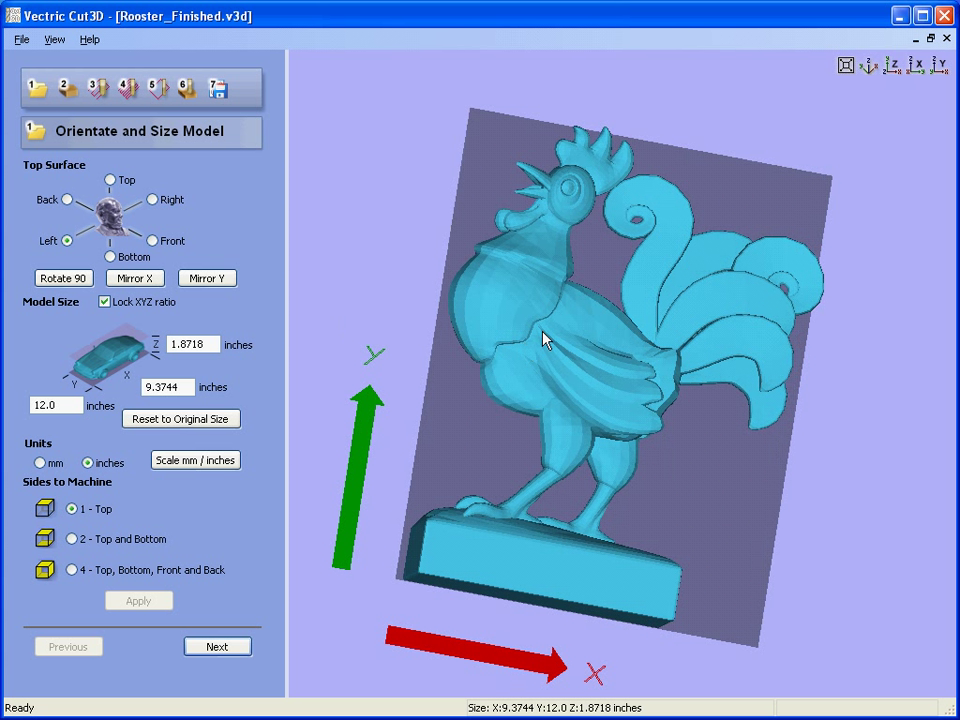
{"action": "left_click_drag", "start_coordinate": [544, 336], "coordinate": [475, 326]}
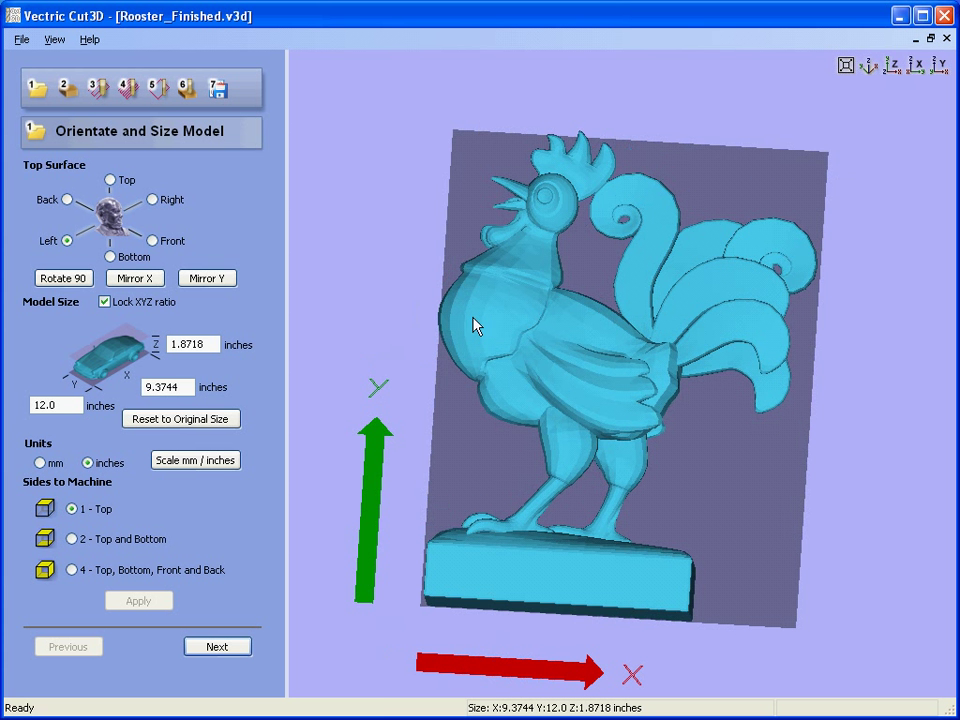
{"action": "left_click", "coordinate": [186, 88]}
{"action": "left_click_drag", "start_coordinate": [558, 338], "coordinate": [618, 337]}
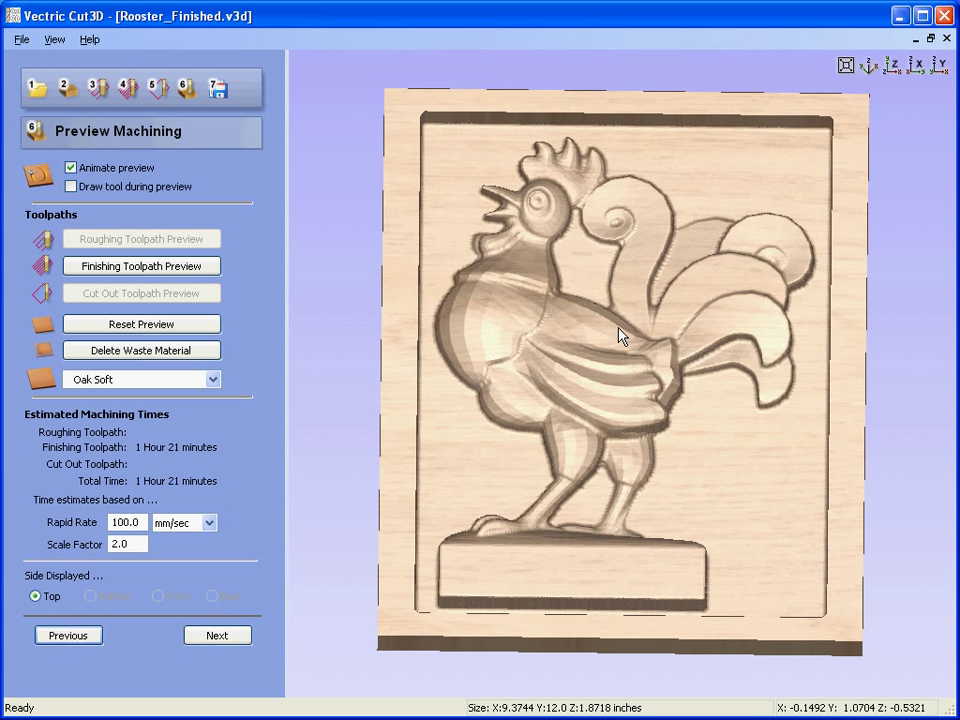
- Close the finished rooster project and load Rooster.v3d with the All 3D Files type
{"action": "left_click", "coordinate": [22, 40]}
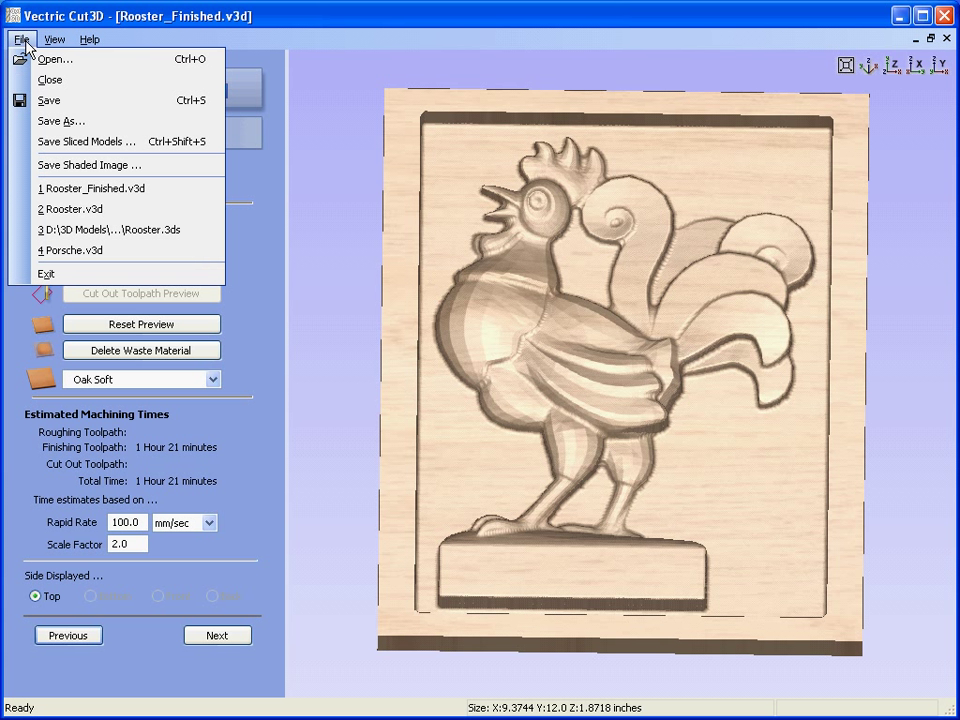
{"action": "left_click", "coordinate": [48, 80]}
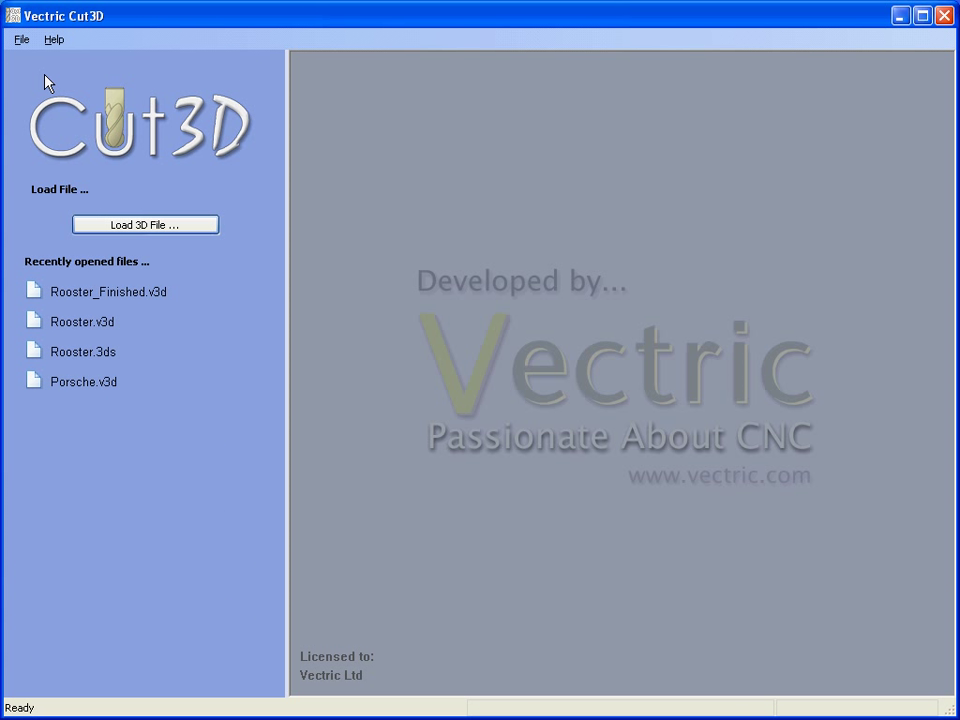
{"action": "left_click", "coordinate": [141, 233]}
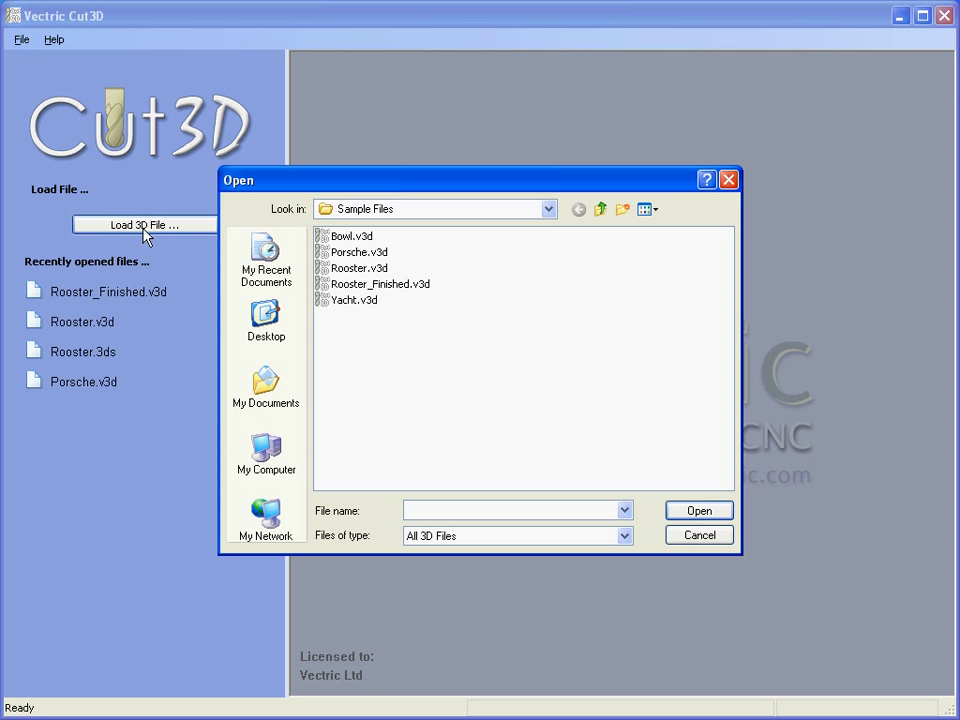
{"action": "left_click", "coordinate": [370, 268]}
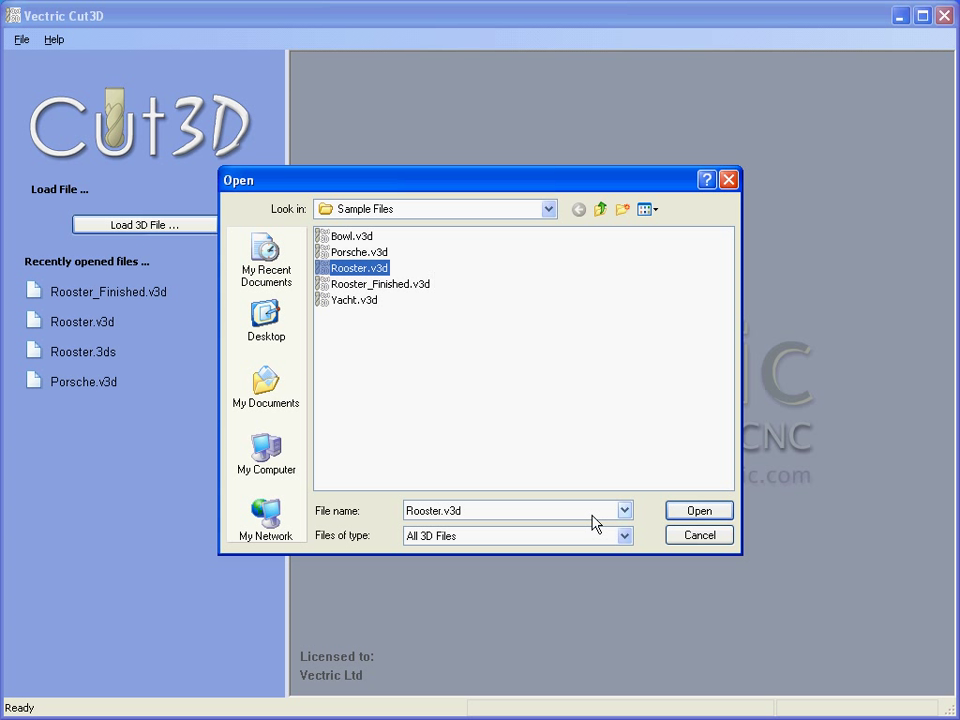
{"action": "left_click", "coordinate": [624, 538]}
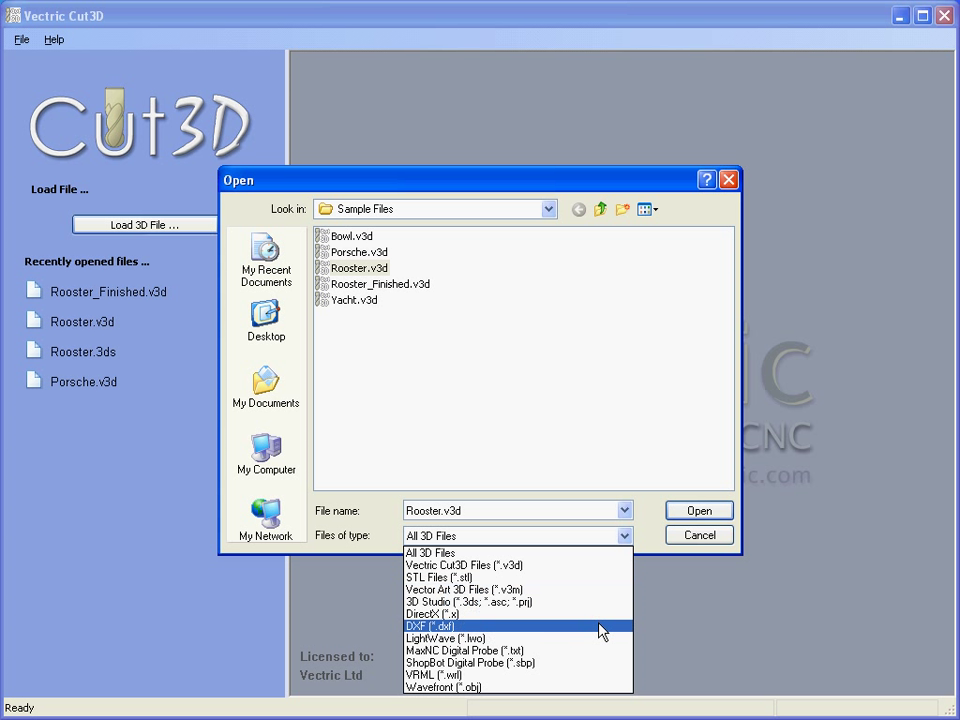
{"action": "left_click", "coordinate": [583, 555]}
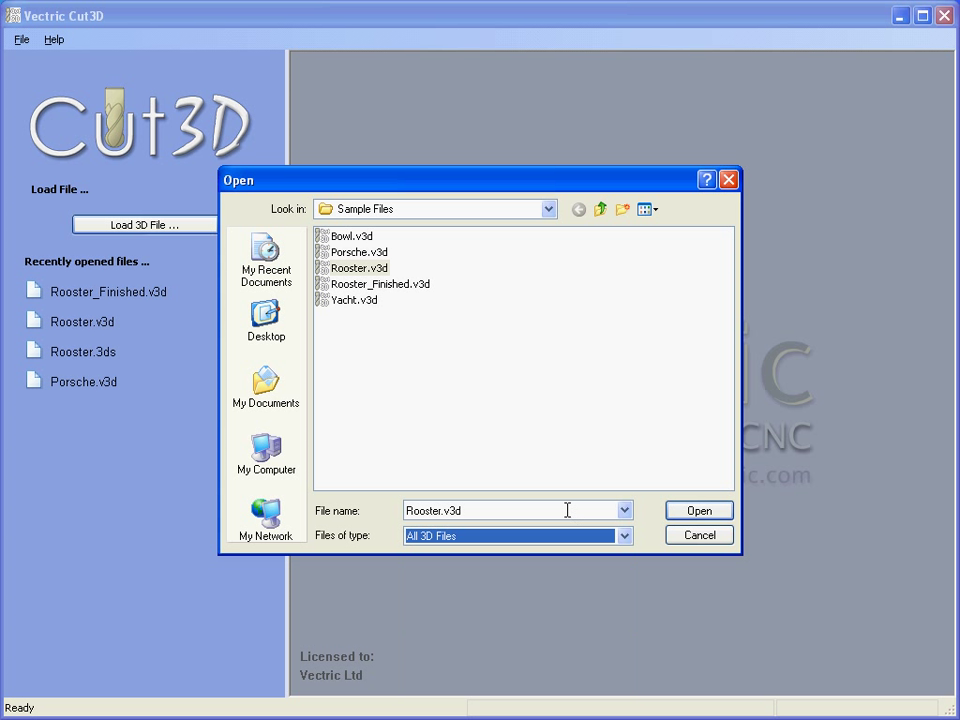
{"action": "left_click", "coordinate": [692, 512]}
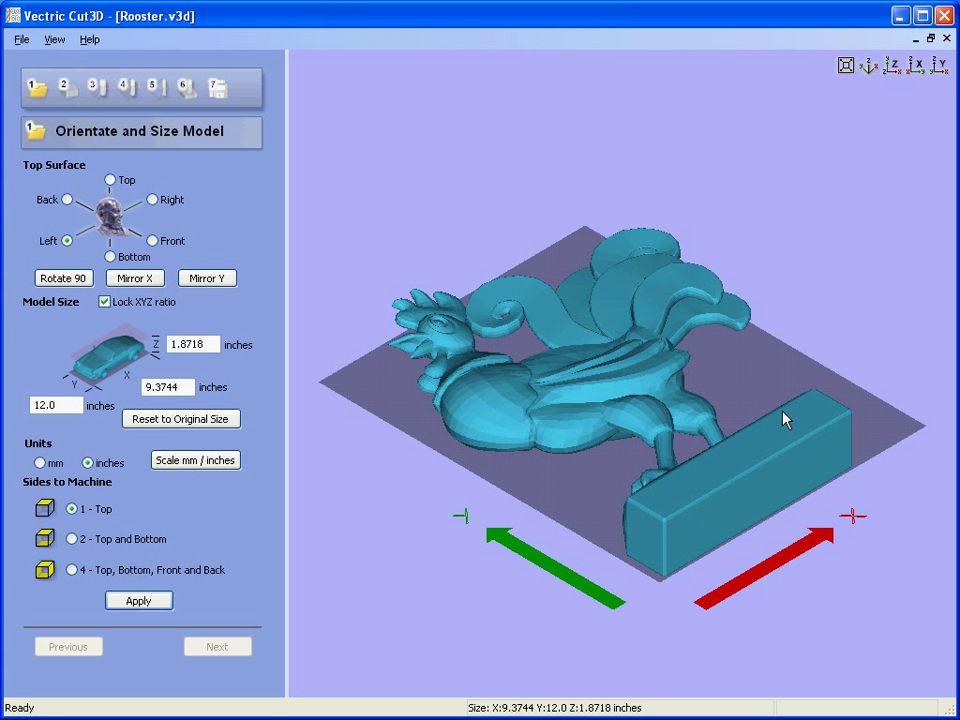
- Keep the rooster's original facing and apply its 9.3744 × 12.0 × 1.8718 inch size
{"action": "left_click_drag", "start_coordinate": [798, 360], "coordinate": [621, 611]}
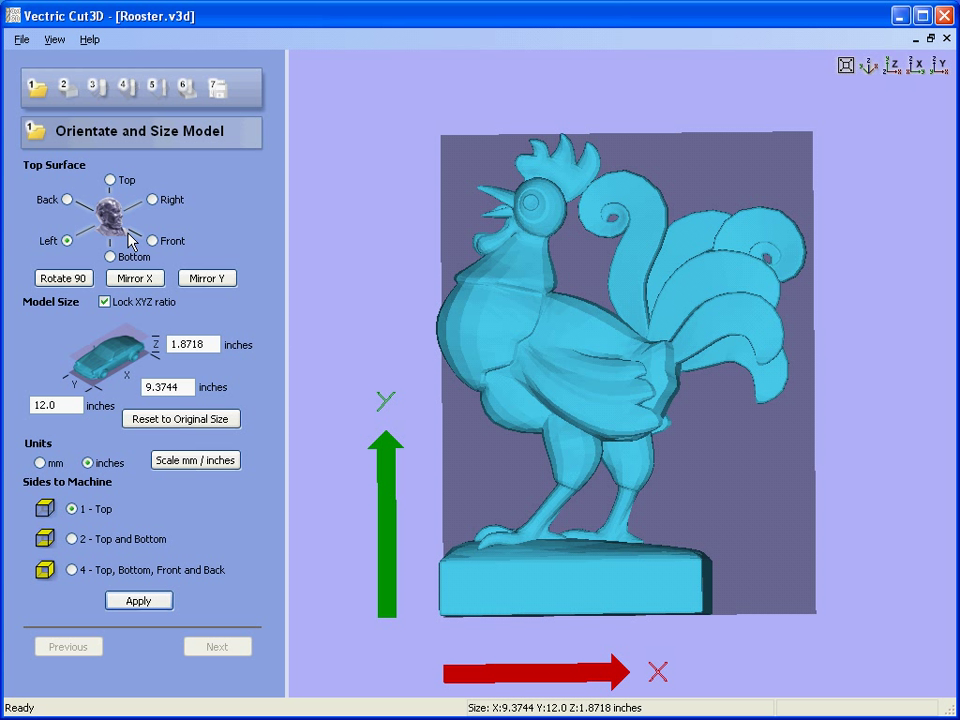
{"action": "left_click", "coordinate": [148, 282]}
{"action": "left_click", "coordinate": [148, 282]}
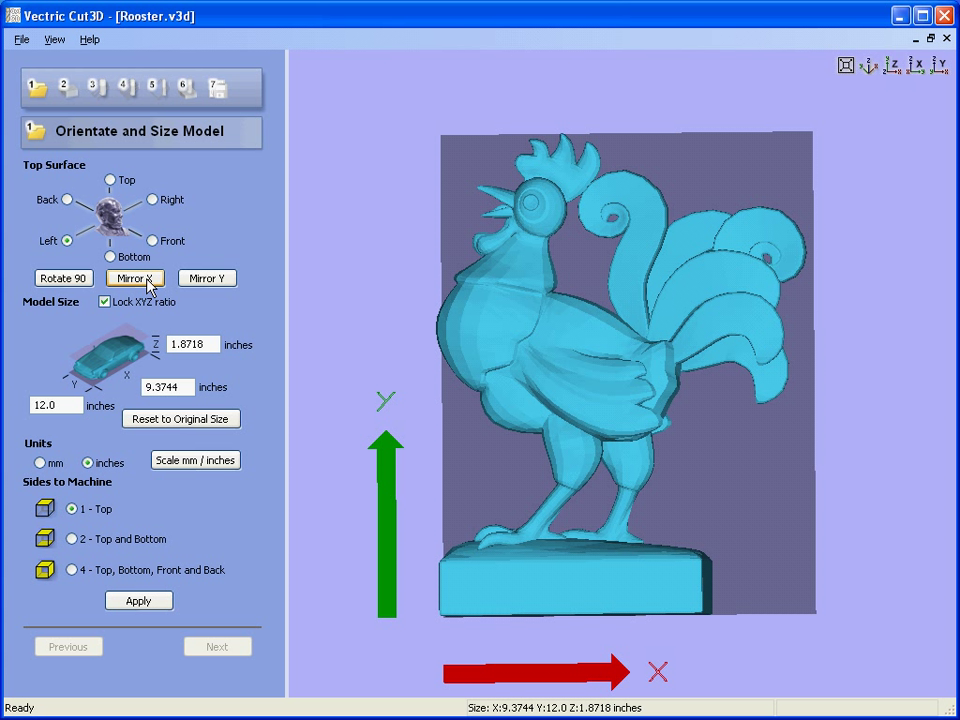
{"action": "left_click", "coordinate": [71, 406]}
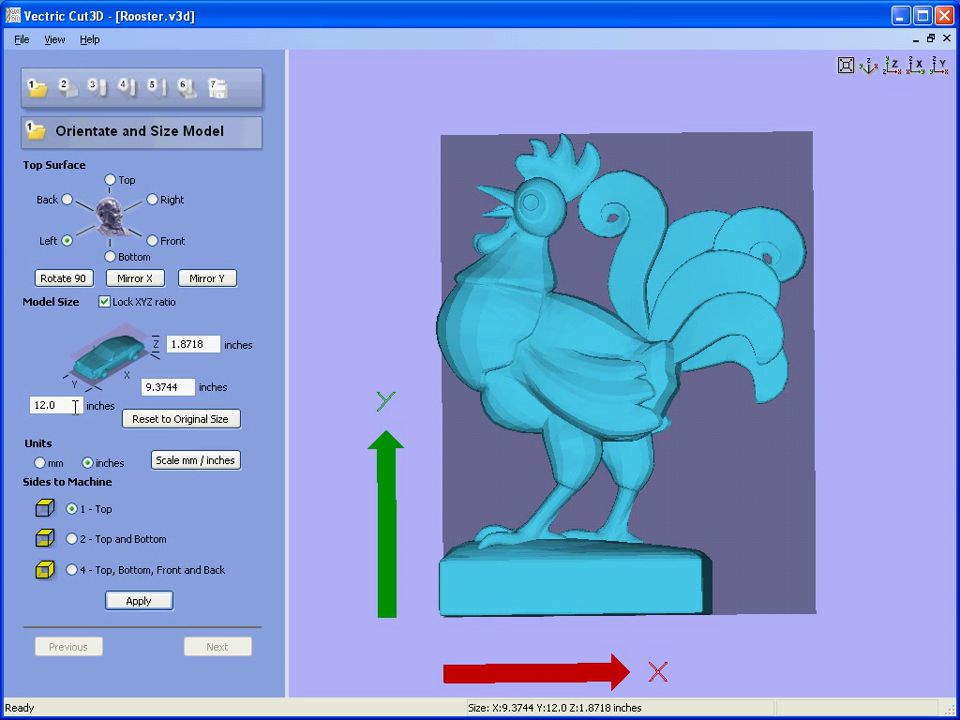
{"action": "left_click", "coordinate": [214, 345]}
{"action": "left_click_drag", "start_coordinate": [514, 426], "coordinate": [583, 378]}
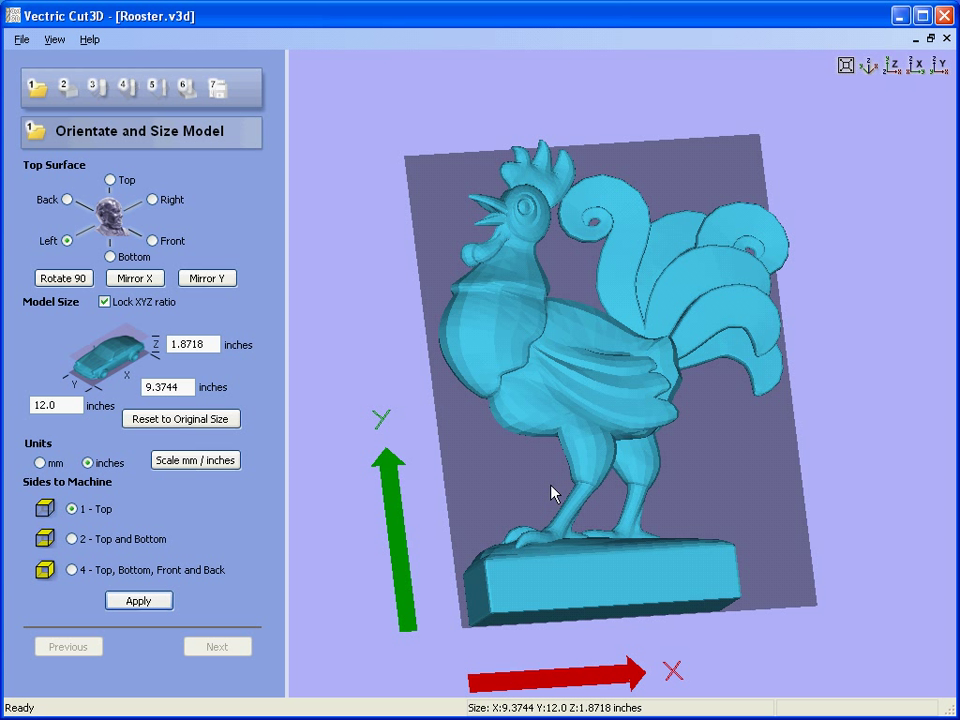
{"action": "left_click", "coordinate": [150, 604]}
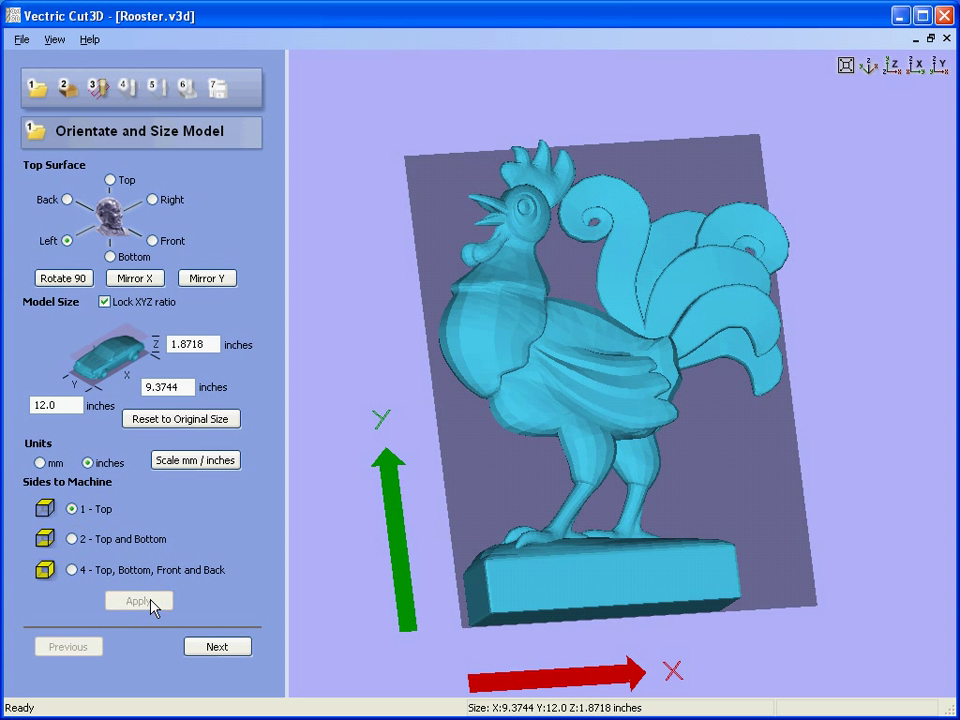
- Set the material to length 12, width 14, thickness 1.5, accepting the cut plane move to 1.5
{"action": "left_click", "coordinate": [216, 647]}
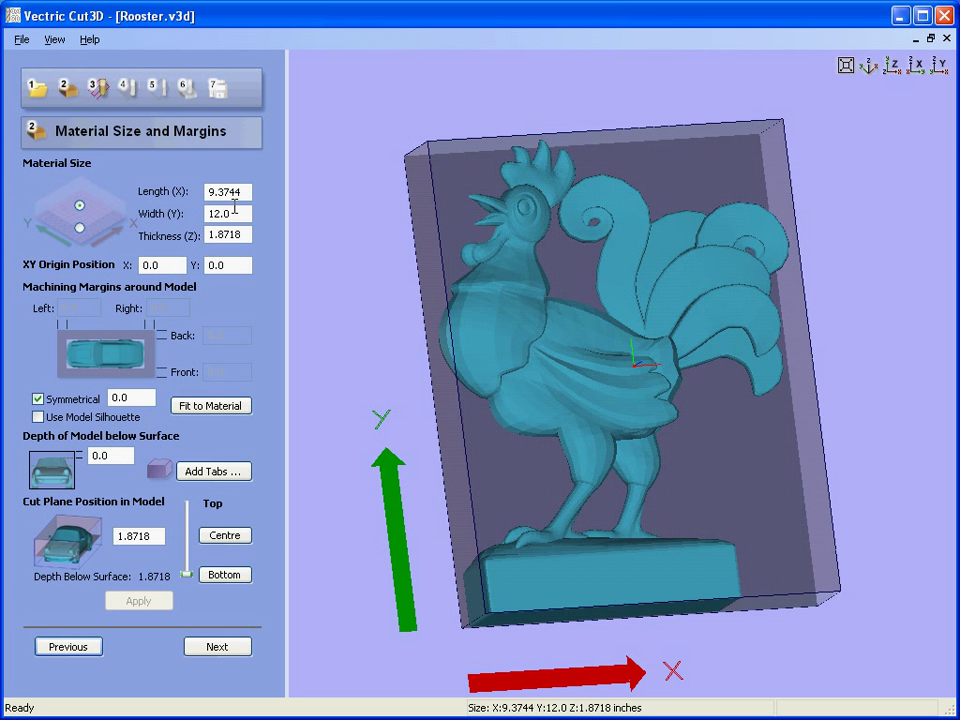
{"action": "left_click_drag", "start_coordinate": [520, 400], "coordinate": [536, 460]}
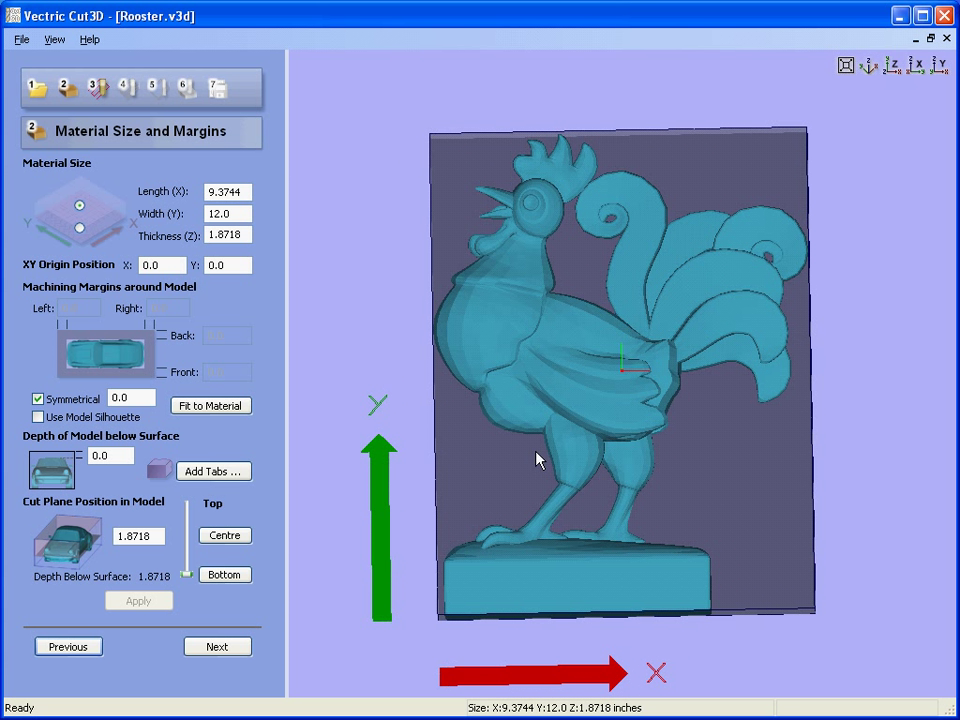
{"action": "double_click", "coordinate": [241, 215]}
{"action": "type", "text": "14"}
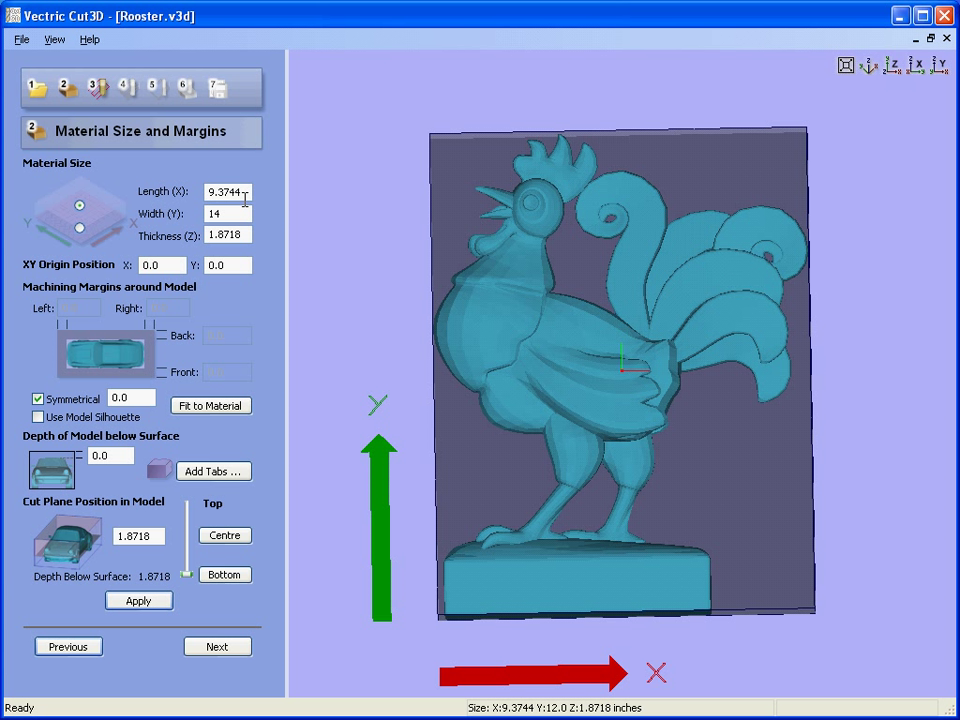
{"action": "double_click", "coordinate": [205, 191]}
{"action": "type", "text": "12"}
{"action": "double_click", "coordinate": [235, 235]}
{"action": "type", "text": "1.5"}
{"action": "left_click", "coordinate": [156, 601]}
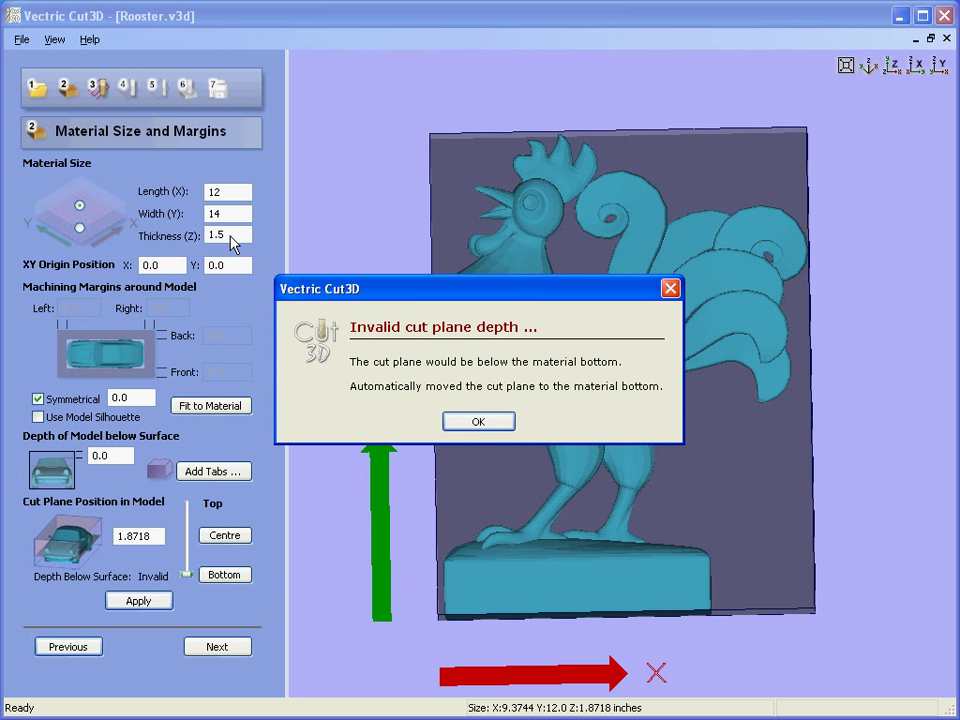
{"action": "left_click", "coordinate": [478, 421]}
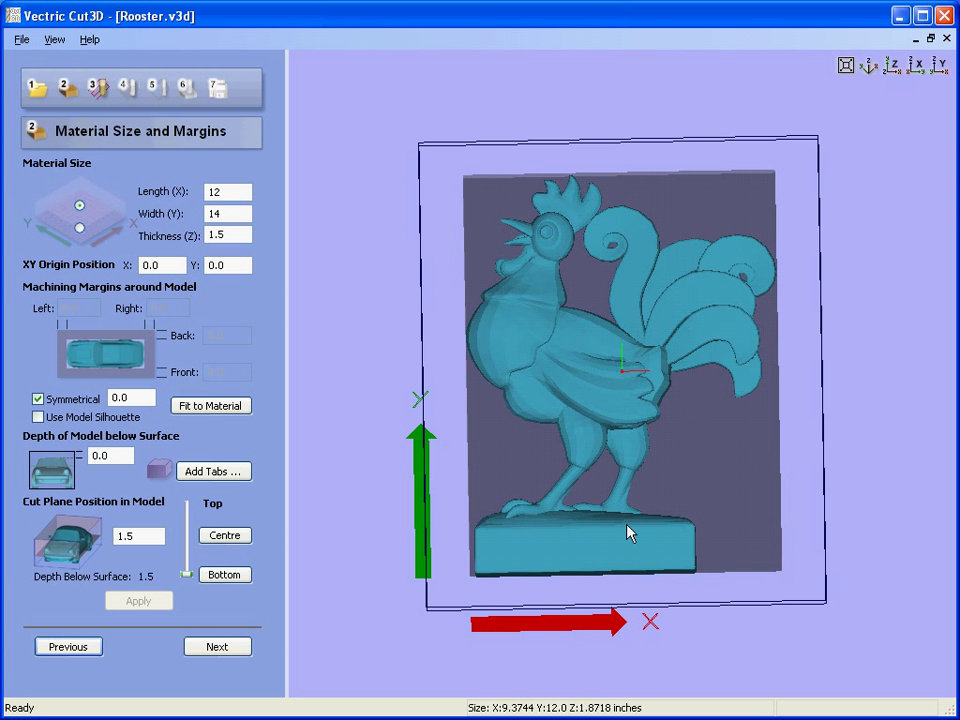
- Apply a symmetrical machining margin of 0.3 around the rooster
{"action": "left_click_drag", "start_coordinate": [628, 531], "coordinate": [597, 388]}
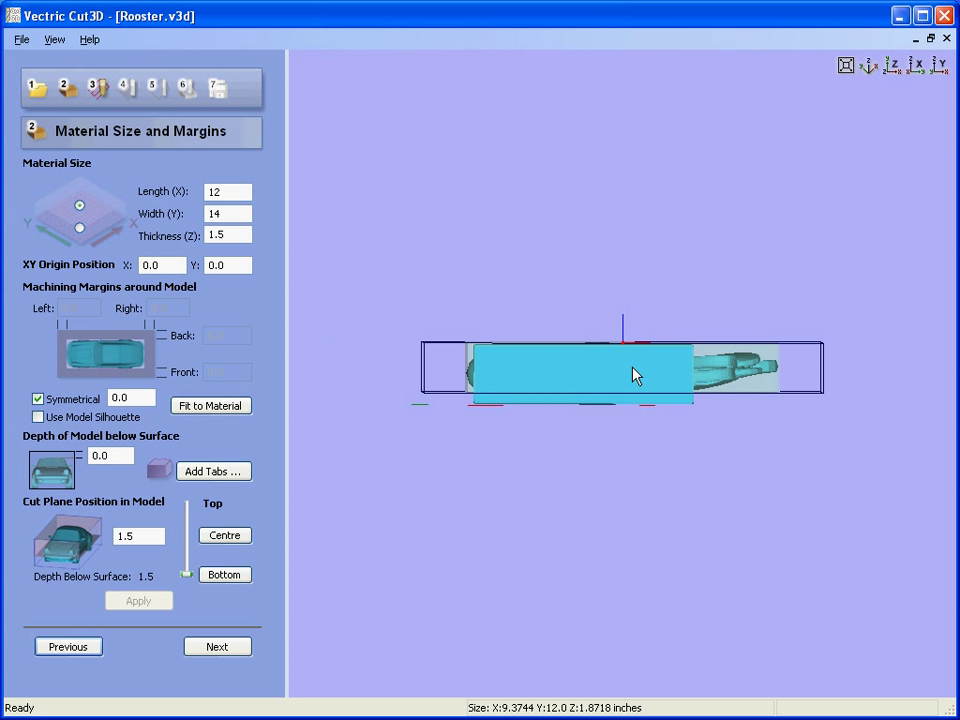
{"action": "left_click_drag", "start_coordinate": [637, 372], "coordinate": [590, 437]}
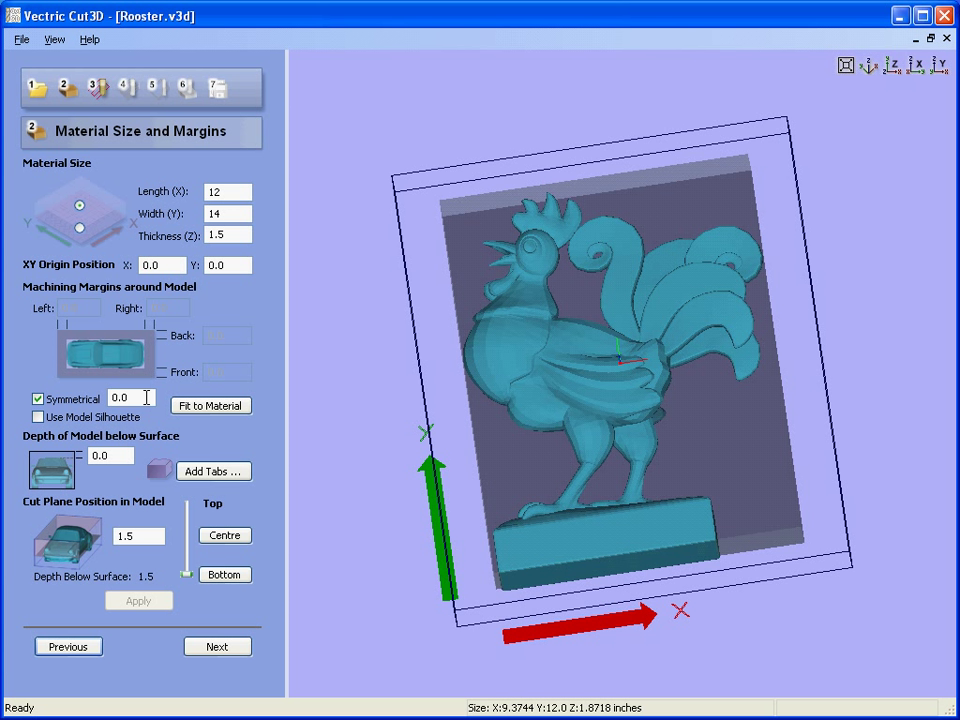
{"action": "left_click_drag", "start_coordinate": [655, 385], "coordinate": [677, 405]}
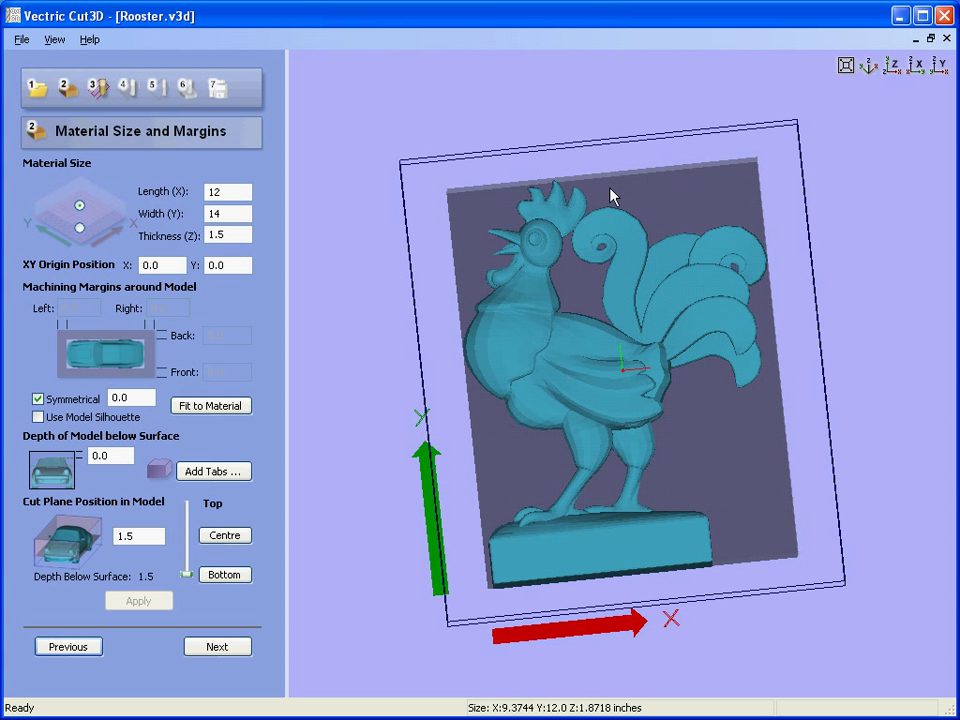
{"action": "left_click", "coordinate": [151, 397]}
{"action": "key", "text": "BackSpace"}
{"action": "type", "text": "3"}
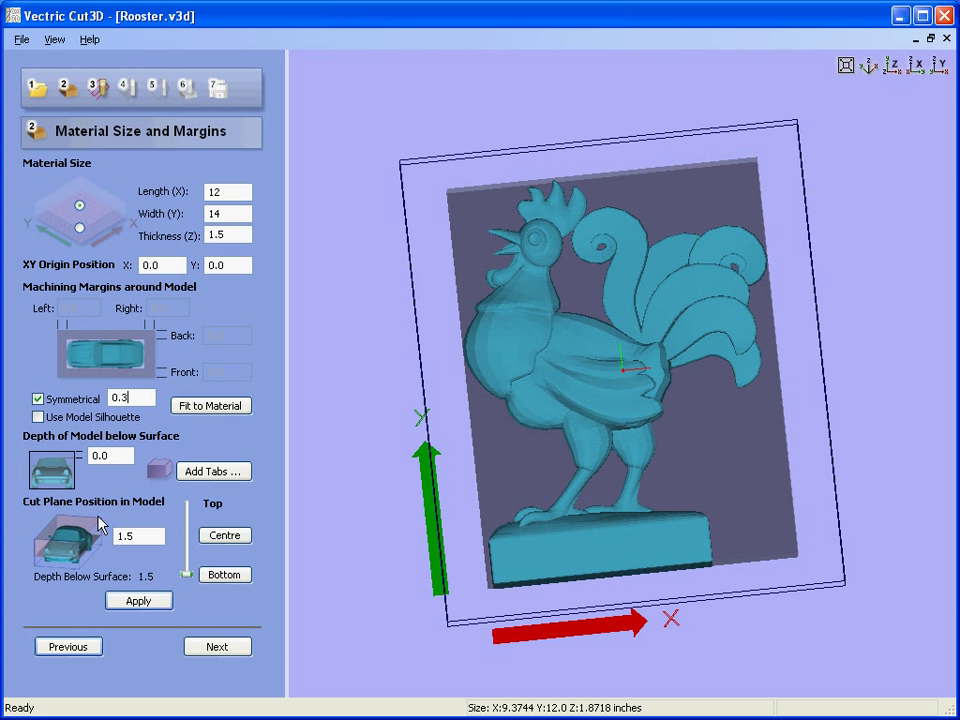
{"action": "left_click", "coordinate": [146, 601]}
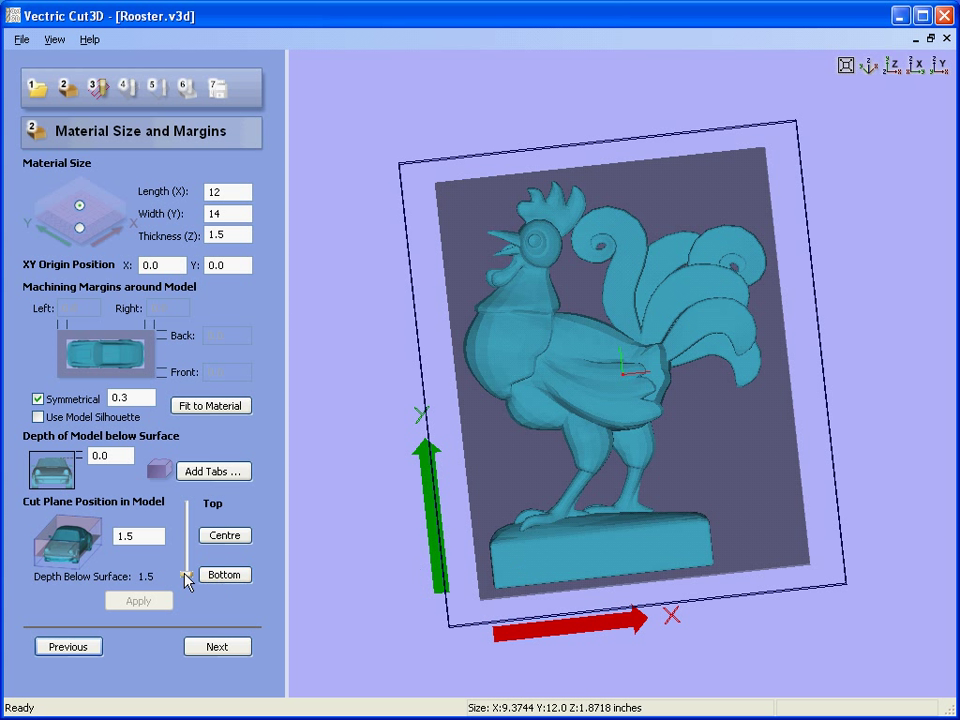
- Set and apply a cut plane depth of 1.1 inches below the rooster's surface
{"action": "left_click_drag", "start_coordinate": [185, 578], "coordinate": [186, 543]}
{"action": "left_click_drag", "start_coordinate": [630, 420], "coordinate": [432, 476]}
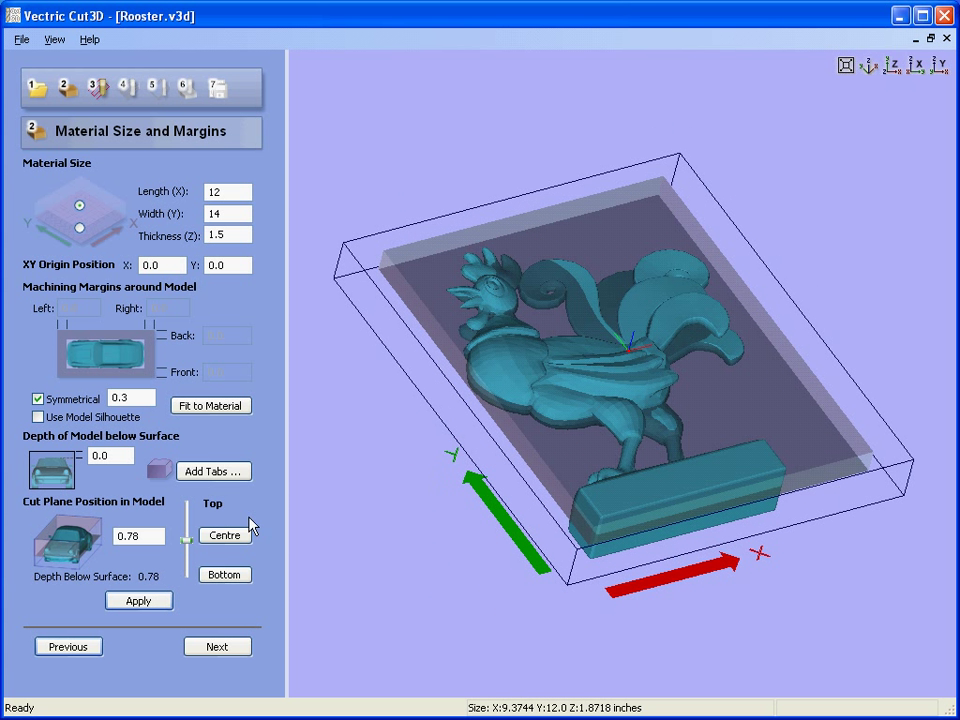
{"action": "mouse_move", "coordinate": [188, 547]}
{"action": "left_mouse_down"}
{"action": "mouse_move", "coordinate": [189, 516]}
{"action": "mouse_move", "coordinate": [186, 562]}
{"action": "left_mouse_up"}
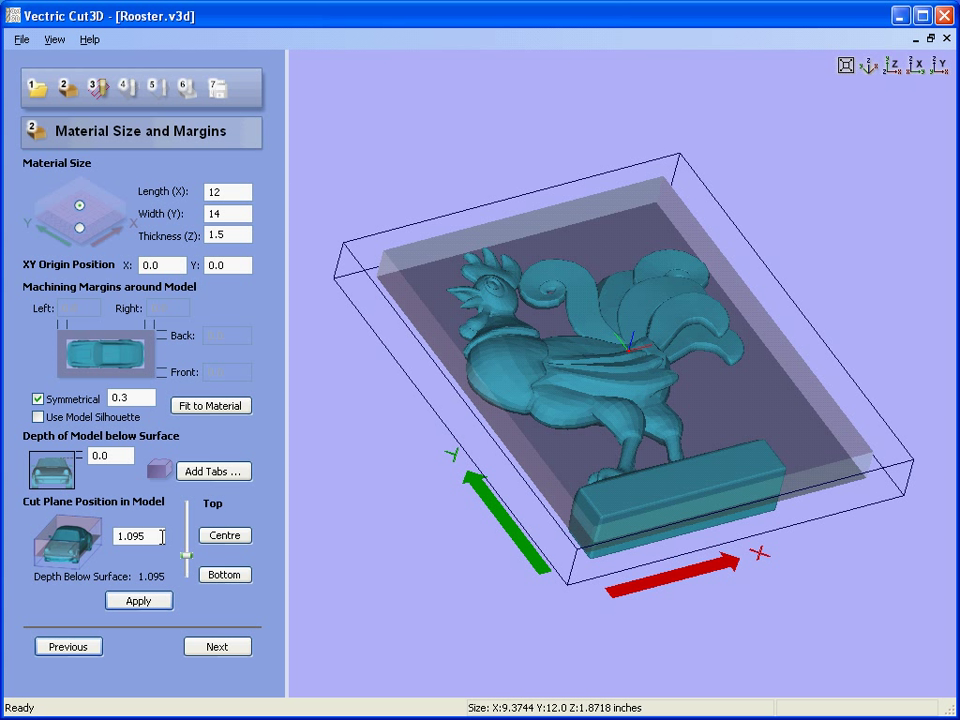
{"action": "left_click", "coordinate": [162, 537]}
{"action": "key", "text": "BackSpace"}
{"action": "key", "text": "BackSpace"}
{"action": "key", "text": "BackSpace"}
{"action": "type", "text": "1"}
{"action": "left_click", "coordinate": [137, 606]}
{"action": "left_click_drag", "start_coordinate": [703, 424], "coordinate": [487, 515]}
{"action": "left_click", "coordinate": [159, 536]}
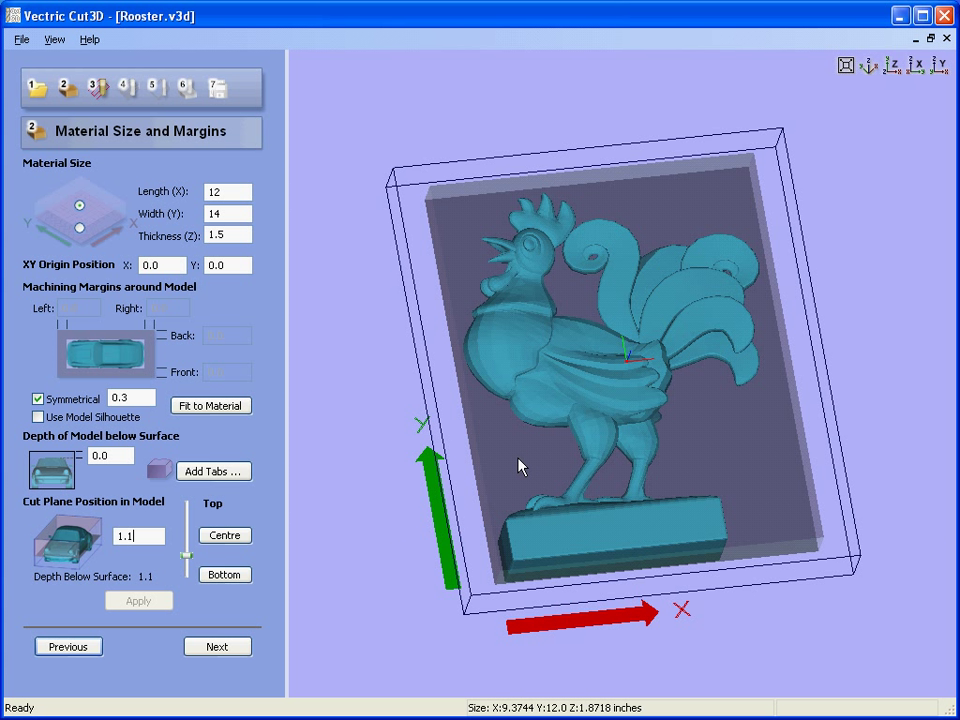
- Select the 0.25-inch End Mill from the Tool Database as the roughing tool
{"action": "left_click", "coordinate": [240, 648]}
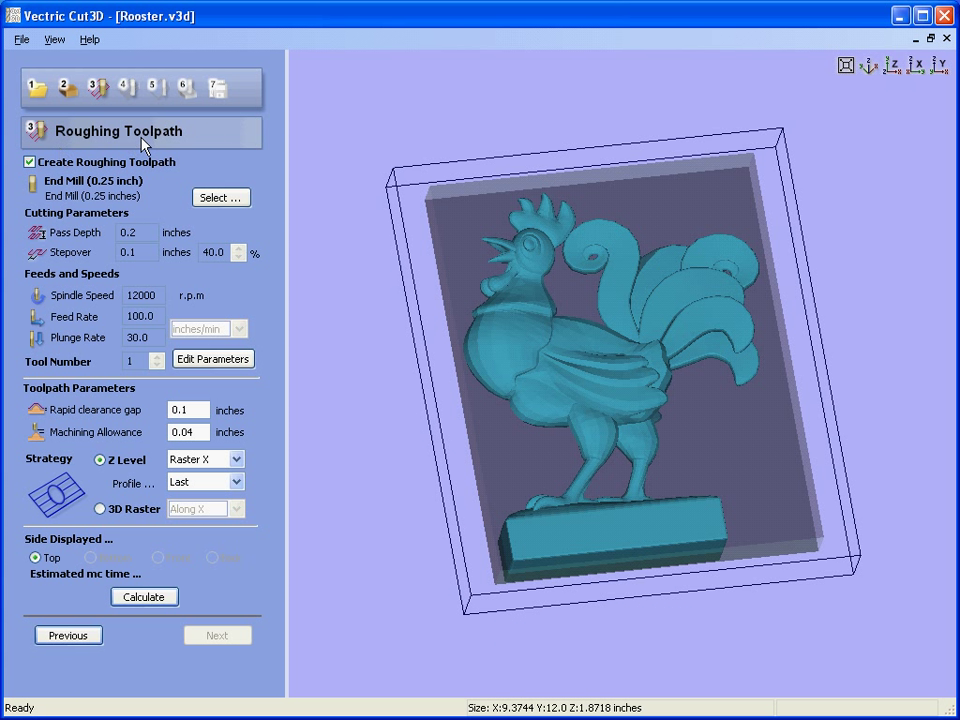
{"action": "left_click", "coordinate": [218, 198]}
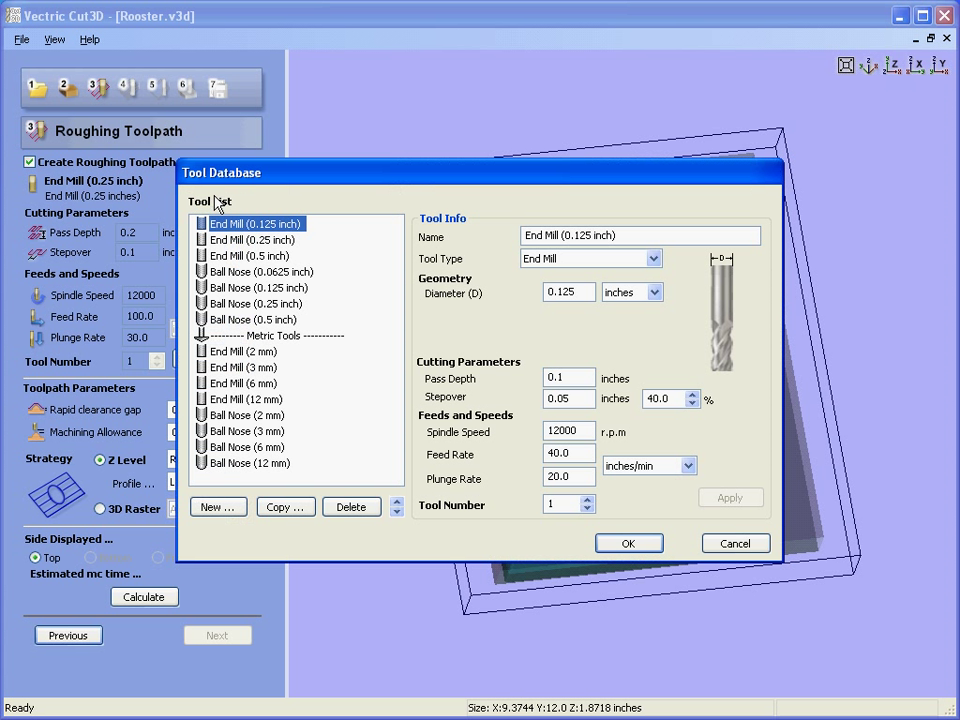
{"action": "left_click", "coordinate": [249, 242]}
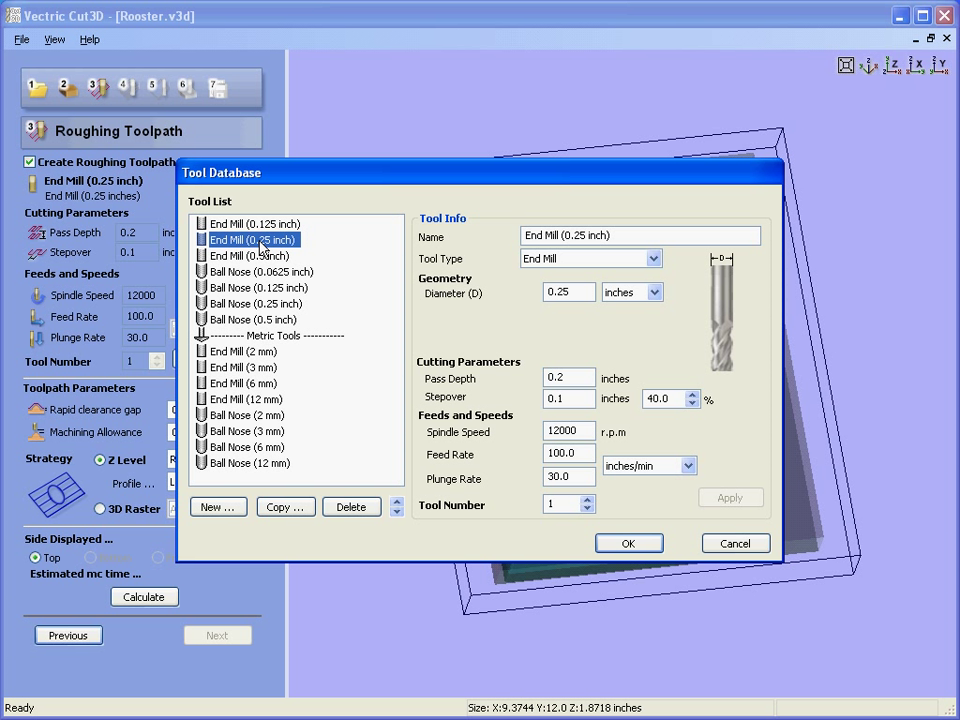
{"action": "left_click", "coordinate": [581, 378]}
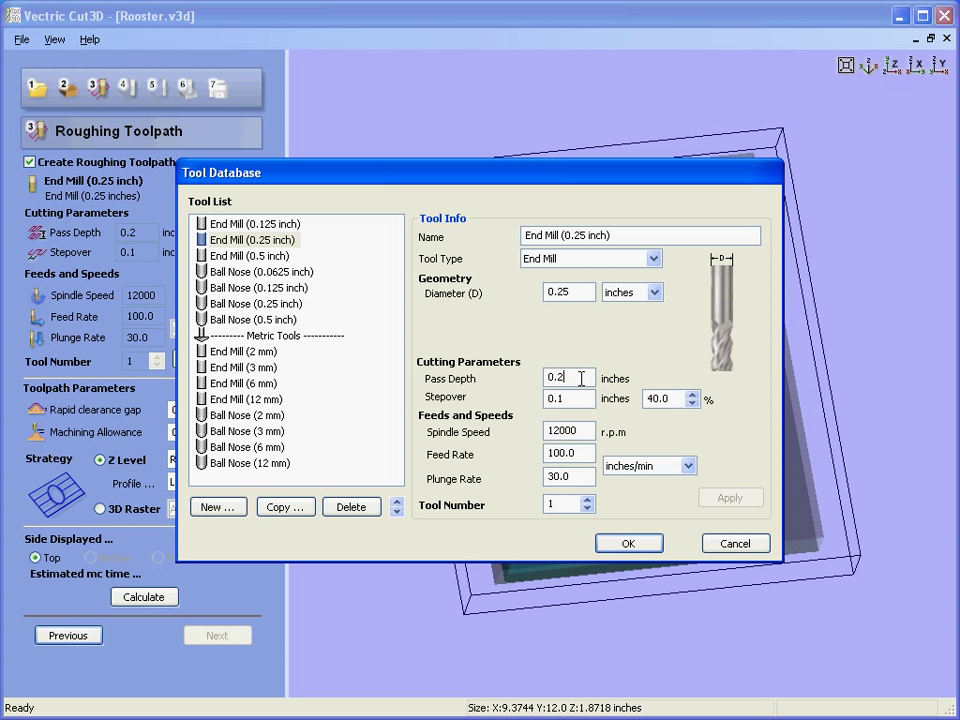
{"action": "left_click", "coordinate": [585, 399]}
{"action": "left_click", "coordinate": [638, 543]}
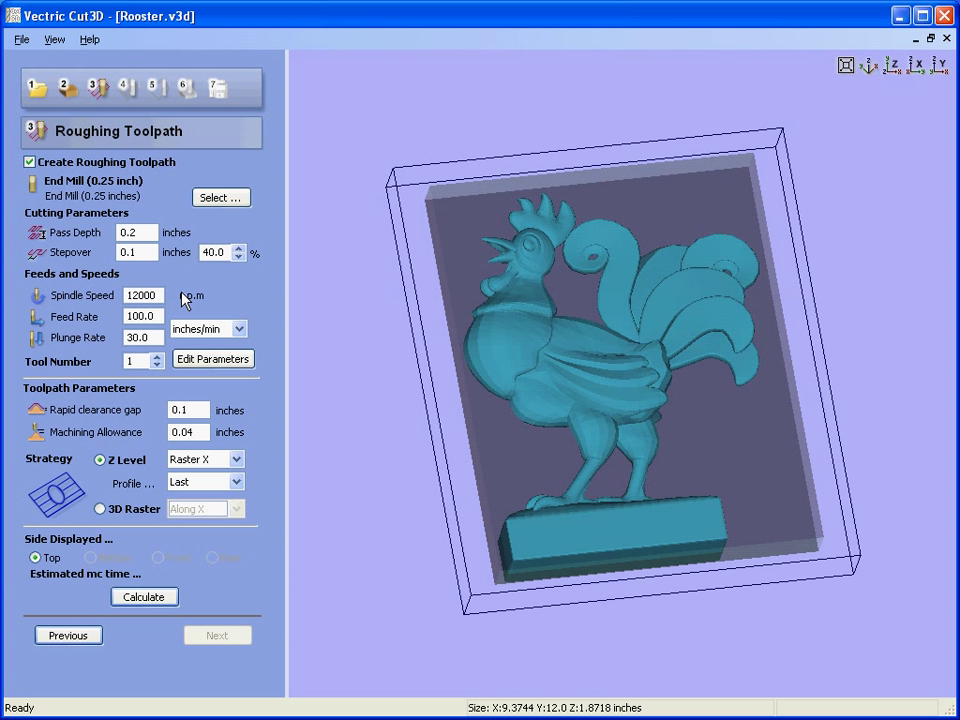
- Set roughing pass depth to 0.3, keep Z Level Raster X, and calculate the toolpath
{"action": "key", "text": "BackSpace"}
{"action": "type", "text": "3"}
{"action": "key", "text": "Tab"}
{"action": "key", "text": "Tab"}
{"action": "key", "text": "Tab"}
{"action": "left_click", "coordinate": [157, 314]}
{"action": "left_click", "coordinate": [193, 408]}
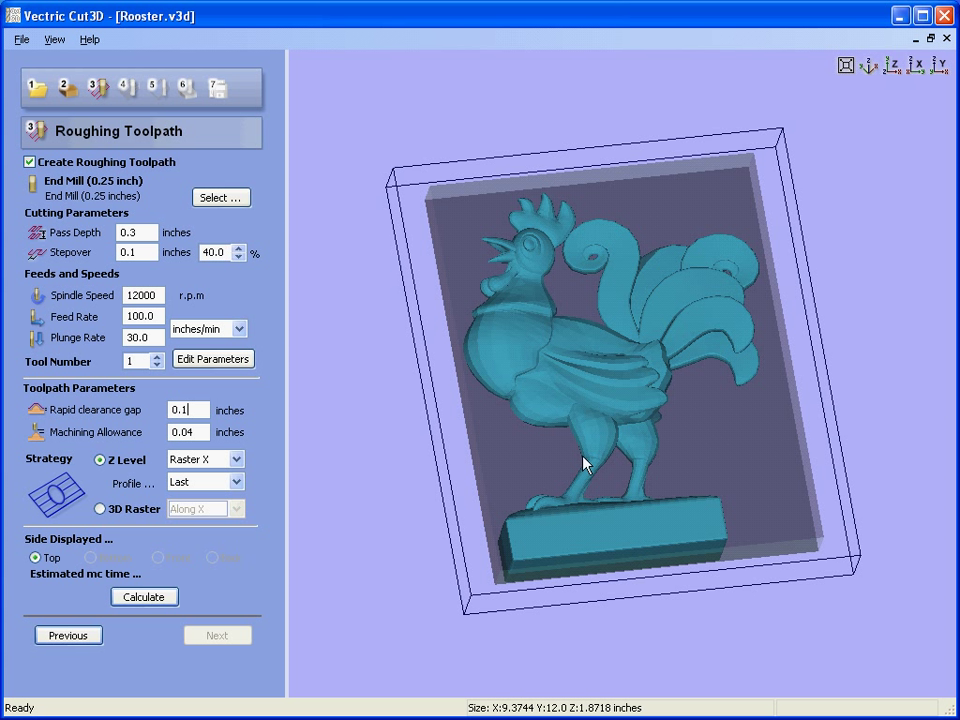
{"action": "left_click", "coordinate": [206, 431]}
{"action": "left_click", "coordinate": [238, 461]}
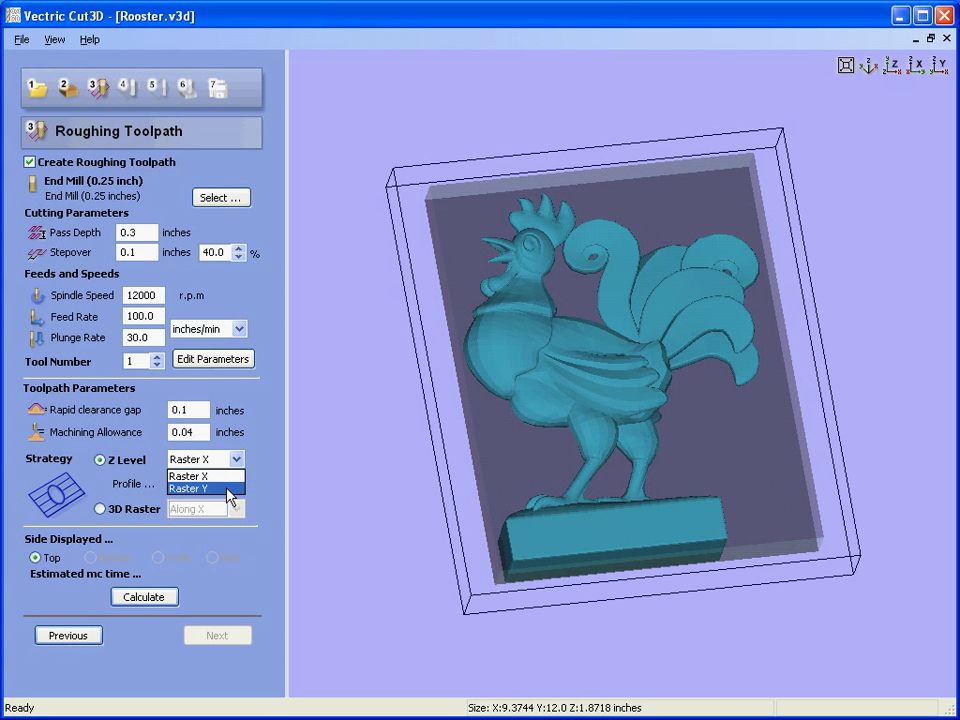
{"action": "left_click", "coordinate": [228, 489]}
{"action": "left_click", "coordinate": [237, 459]}
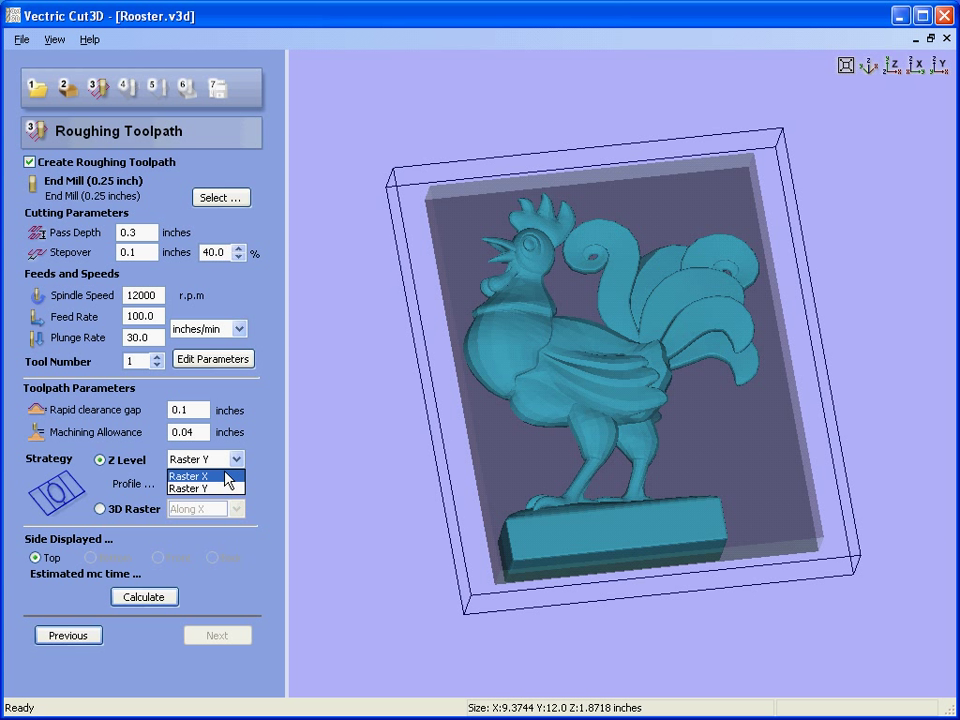
{"action": "left_click", "coordinate": [228, 477]}
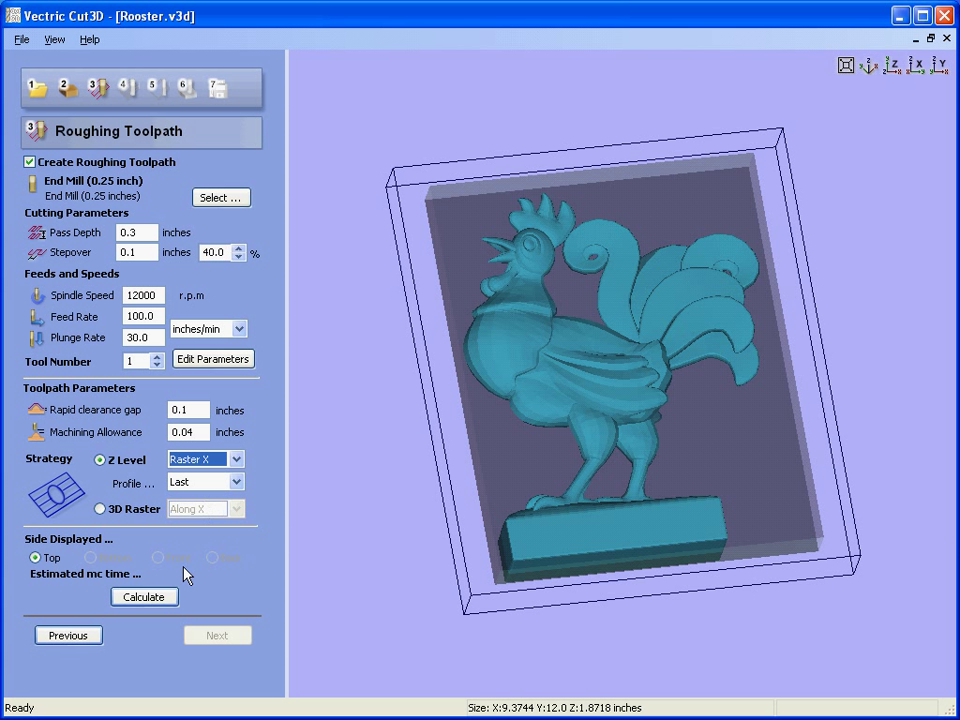
{"action": "left_click", "coordinate": [160, 598]}
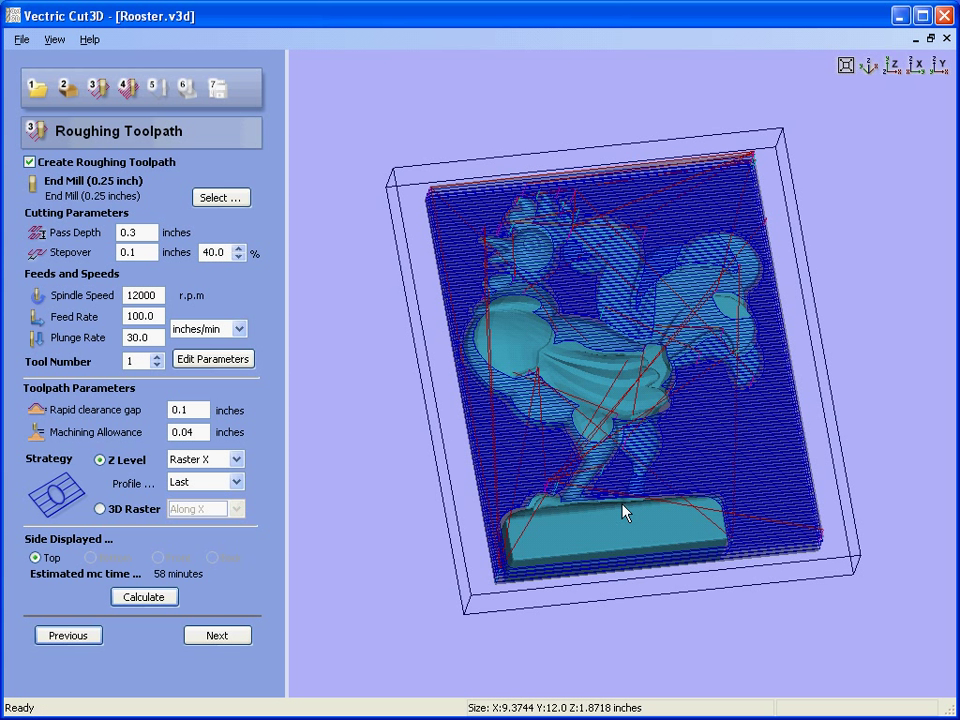
- Inspect the 58-minute roughing toolpath from the side and an angled top view
{"action": "left_click_drag", "start_coordinate": [624, 510], "coordinate": [604, 253]}
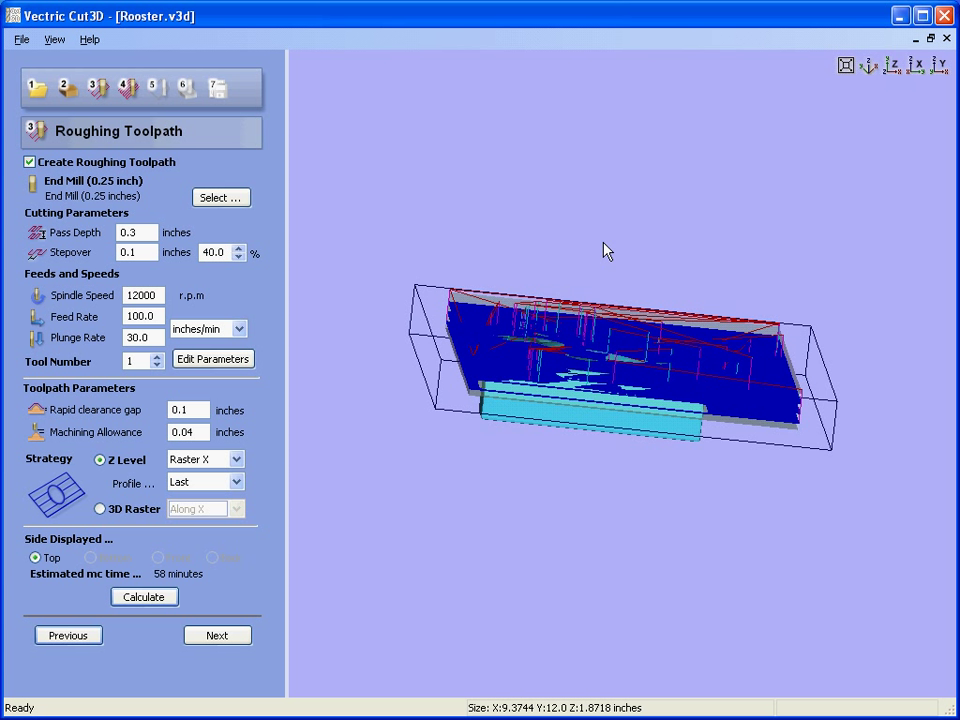
{"action": "left_click", "coordinate": [938, 65]}
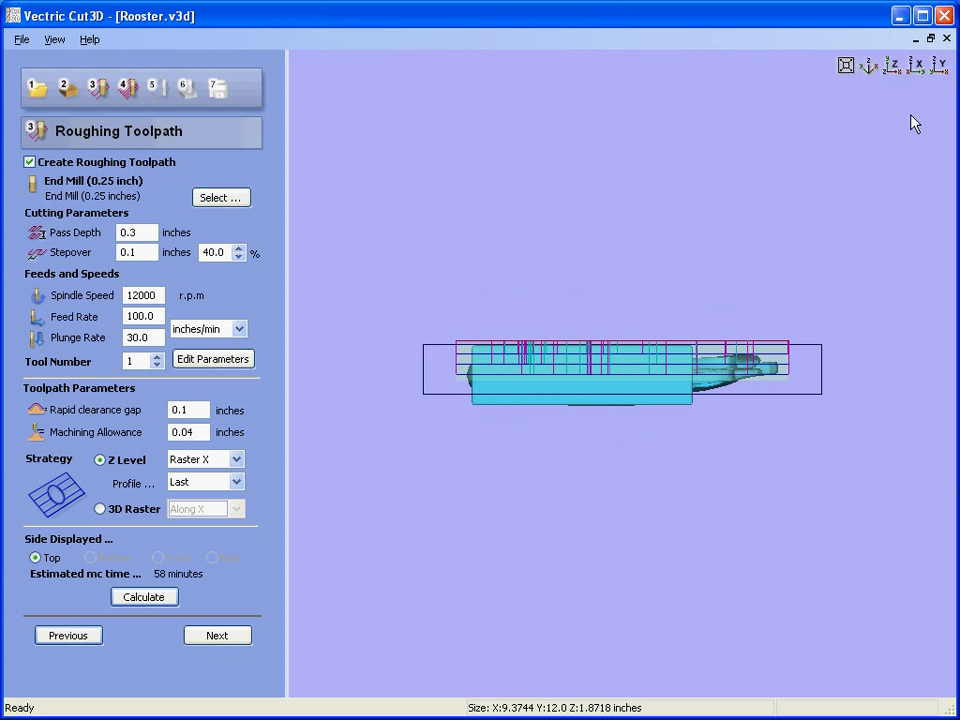
{"action": "scroll", "coordinate": [797, 236], "scroll_direction": "up", "scroll_amount": 3}
{"action": "scroll", "coordinate": [800, 236], "scroll_direction": "down", "scroll_amount": 2}
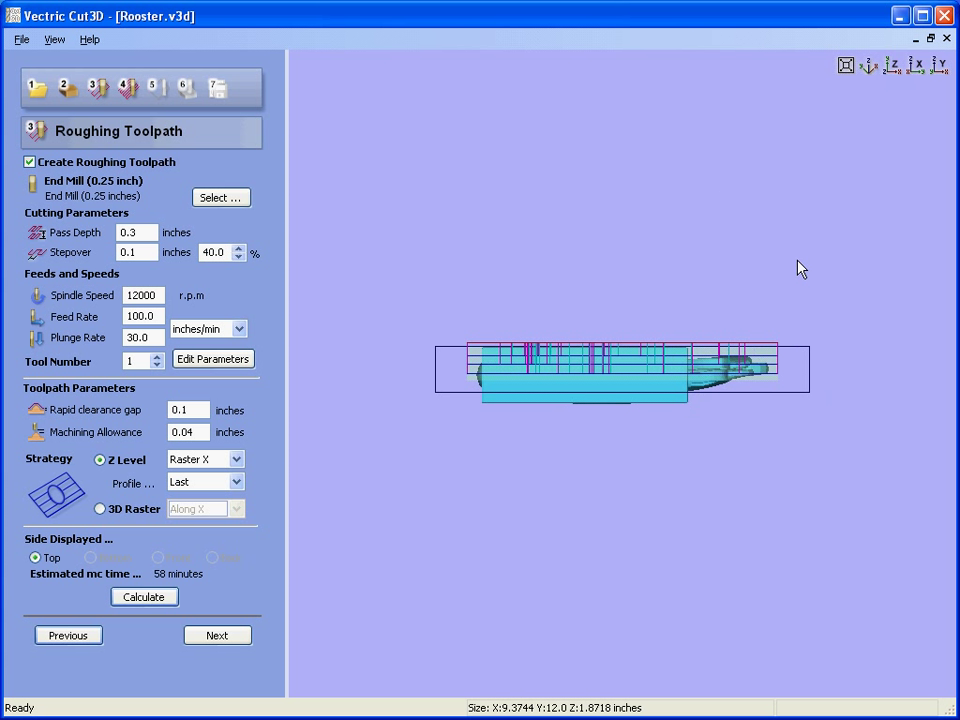
{"action": "scroll", "coordinate": [800, 240], "scroll_direction": "up", "scroll_amount": 3}
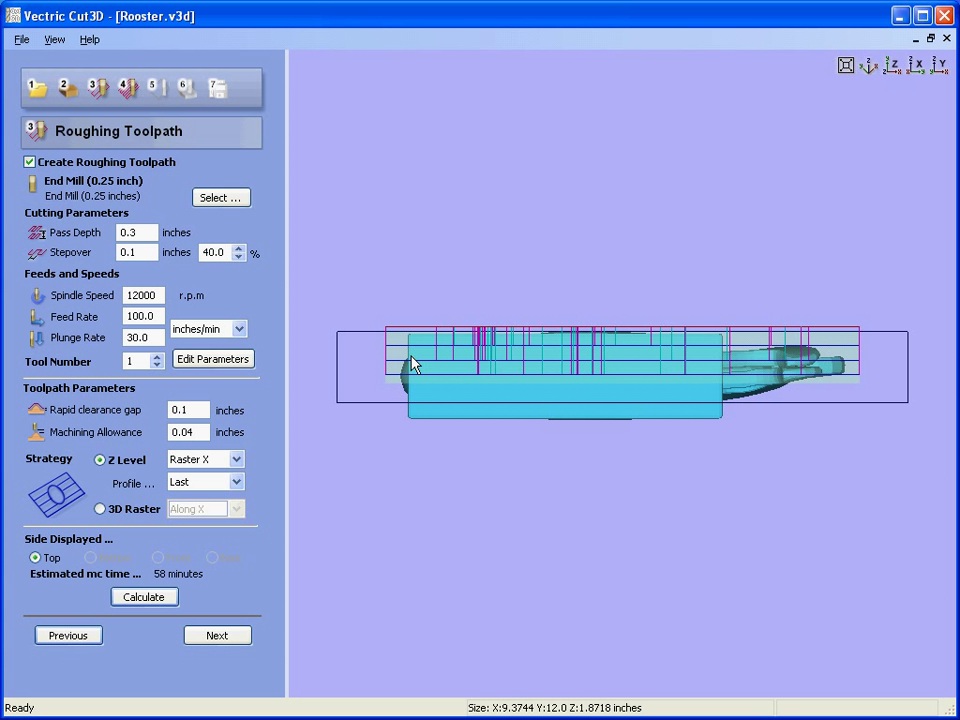
{"action": "left_click_drag", "start_coordinate": [508, 366], "coordinate": [607, 400]}
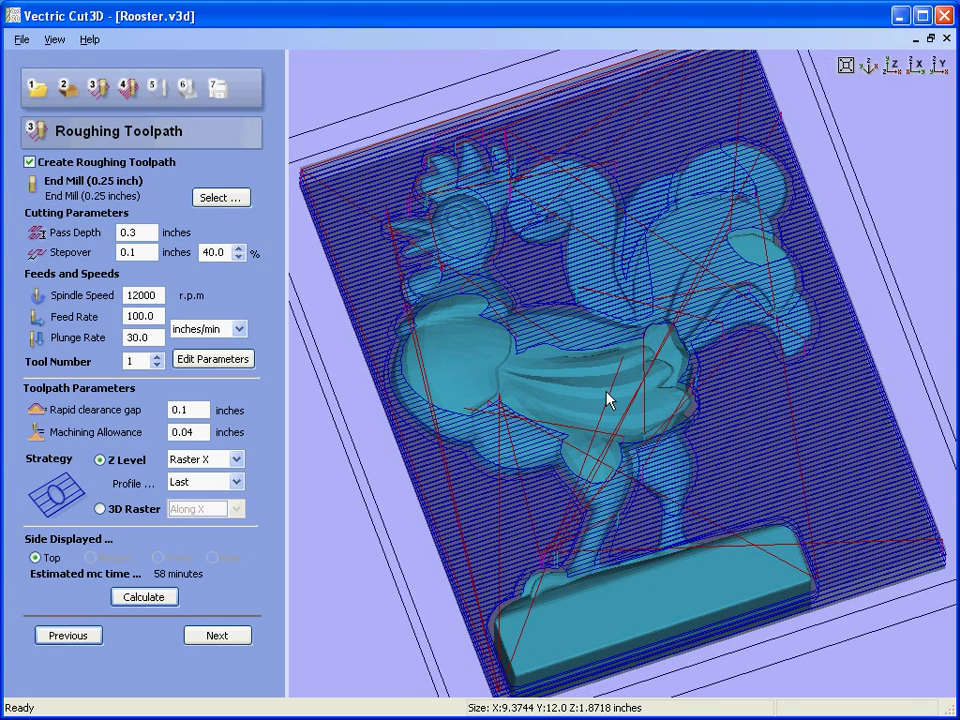
- Pick the 0.25-inch Ball Nose from the Tool Database as the finishing tool
{"action": "left_click", "coordinate": [213, 637]}
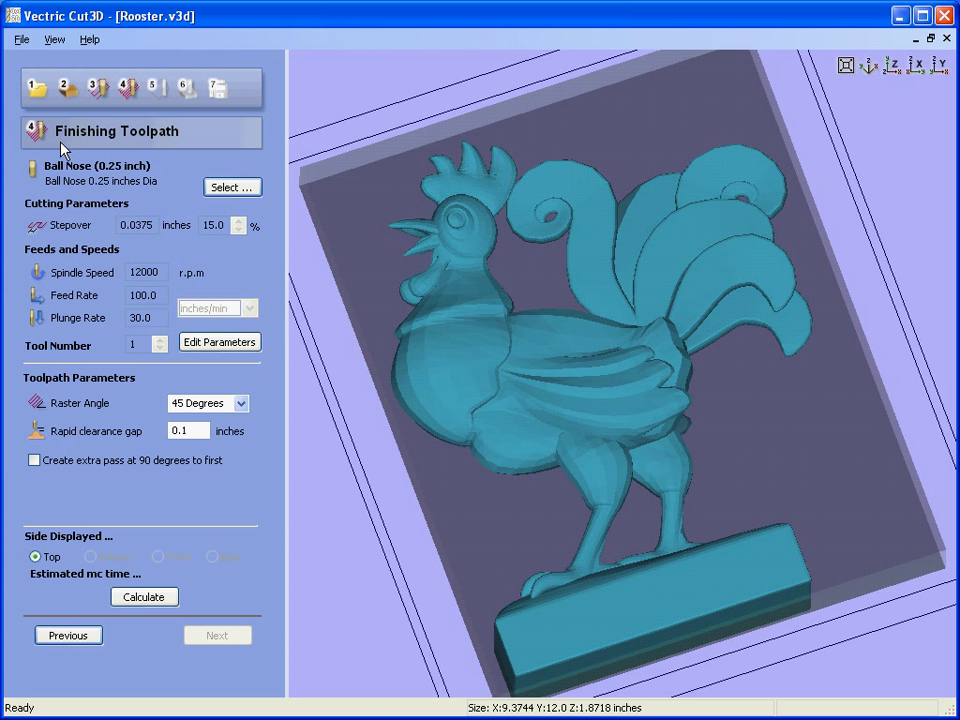
{"action": "left_click", "coordinate": [234, 187]}
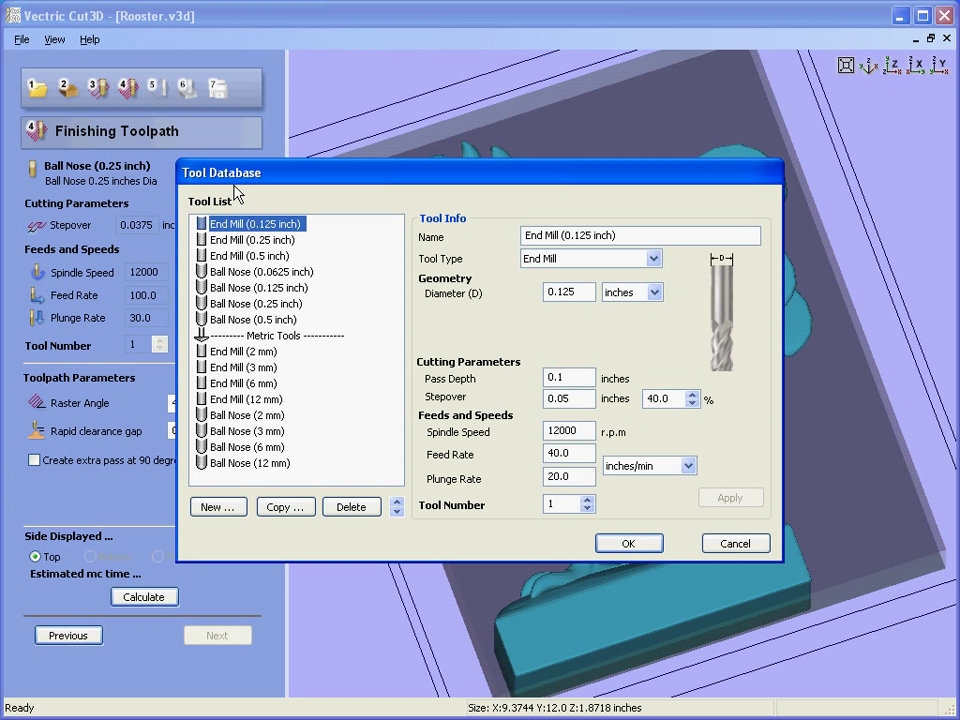
{"action": "left_click", "coordinate": [260, 303]}
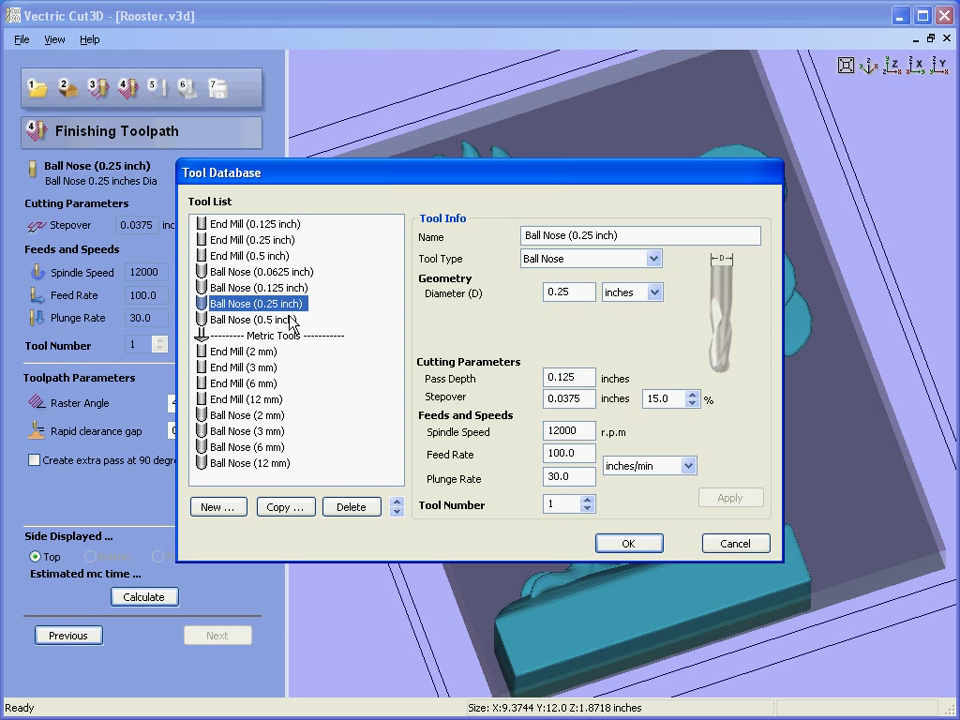
{"action": "double_click", "coordinate": [277, 306]}
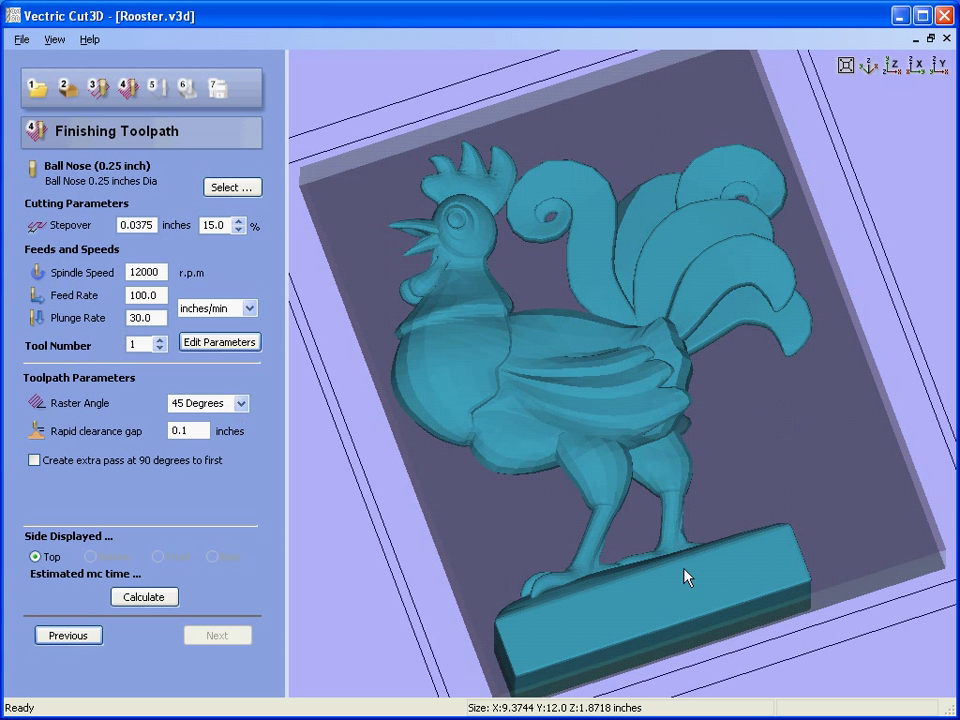
- Calculate the 1 hour 20 minute finishing pass and continue to Cut Out Toolpath
{"action": "left_click", "coordinate": [170, 597]}
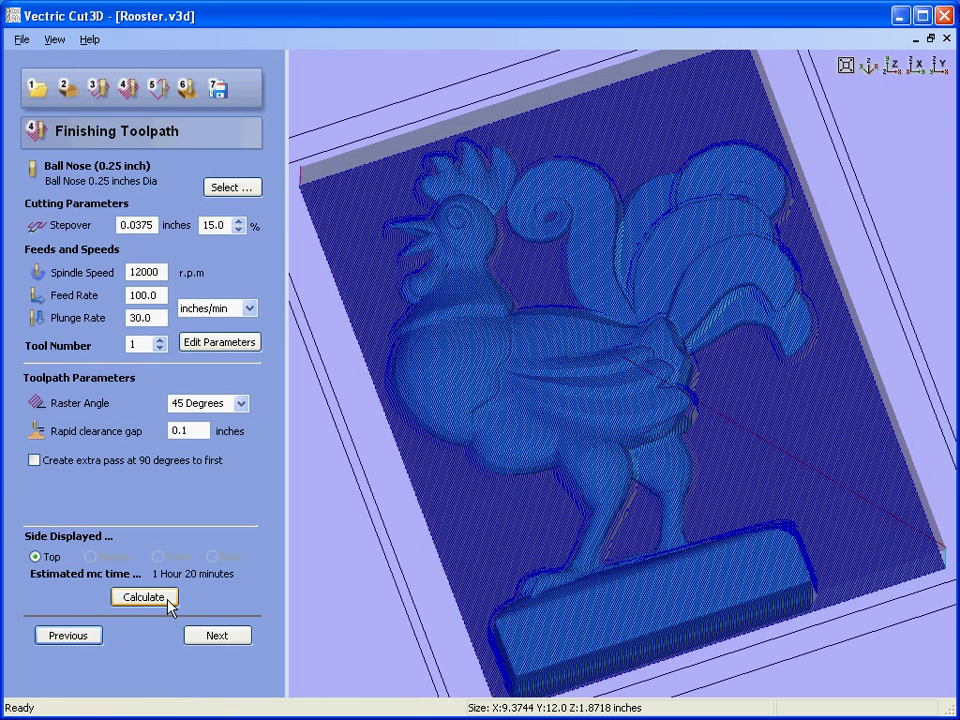
{"action": "left_click_drag", "start_coordinate": [350, 570], "coordinate": [565, 578]}
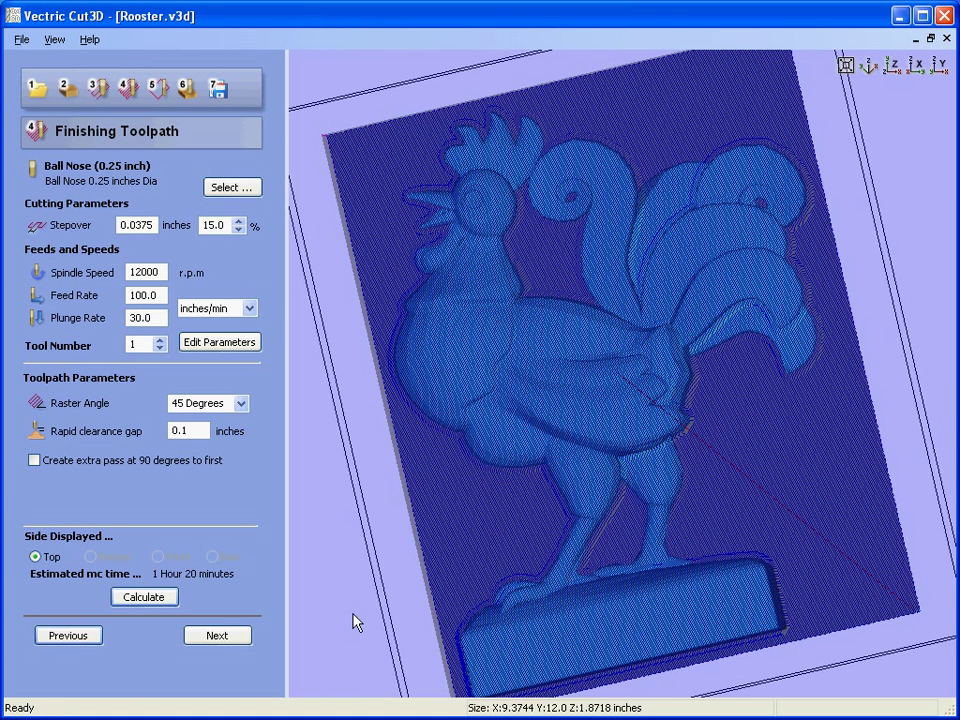
{"action": "left_click", "coordinate": [238, 638]}
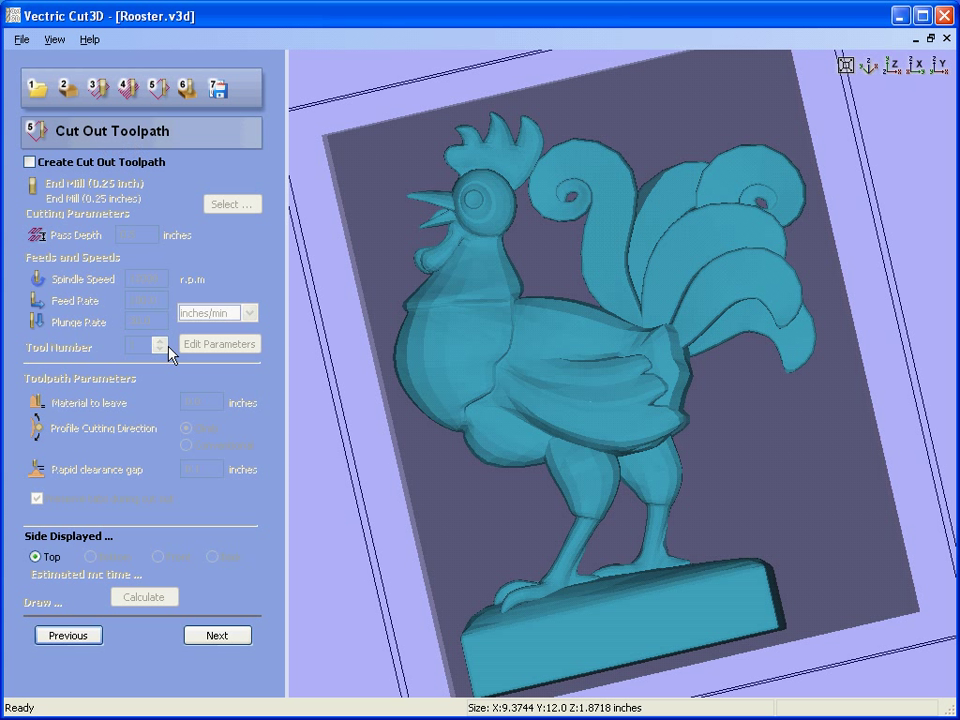
- Simulate the roughing then finishing toolpaths on the rooster board in Oak Soft, estimated 2 hours 17 minutes
{"action": "left_click", "coordinate": [220, 635]}
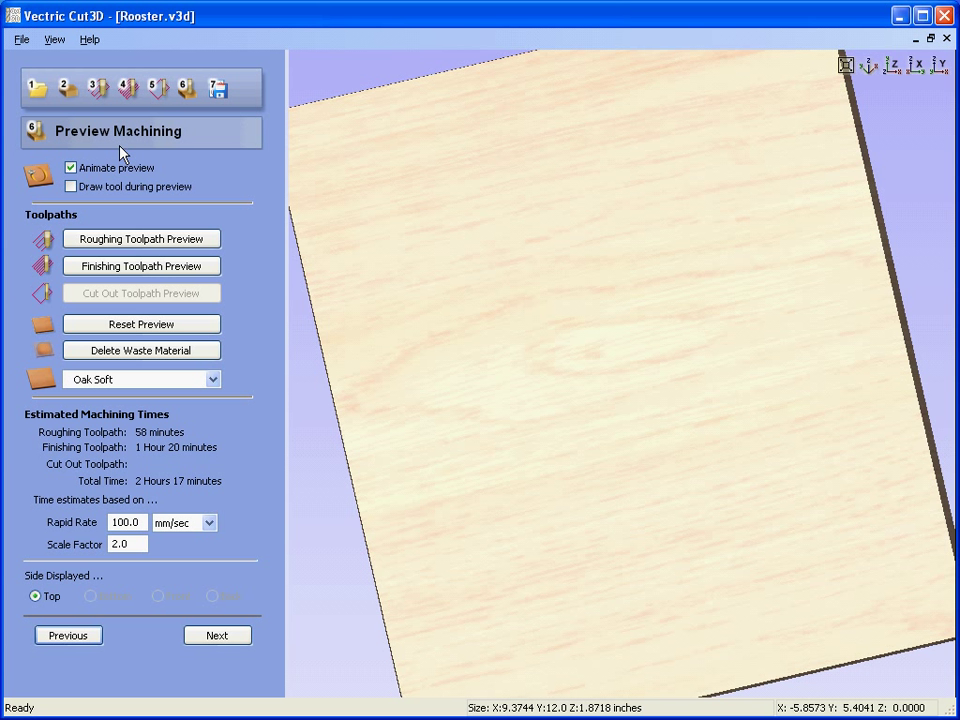
{"action": "left_click_drag", "start_coordinate": [360, 180], "coordinate": [579, 221]}
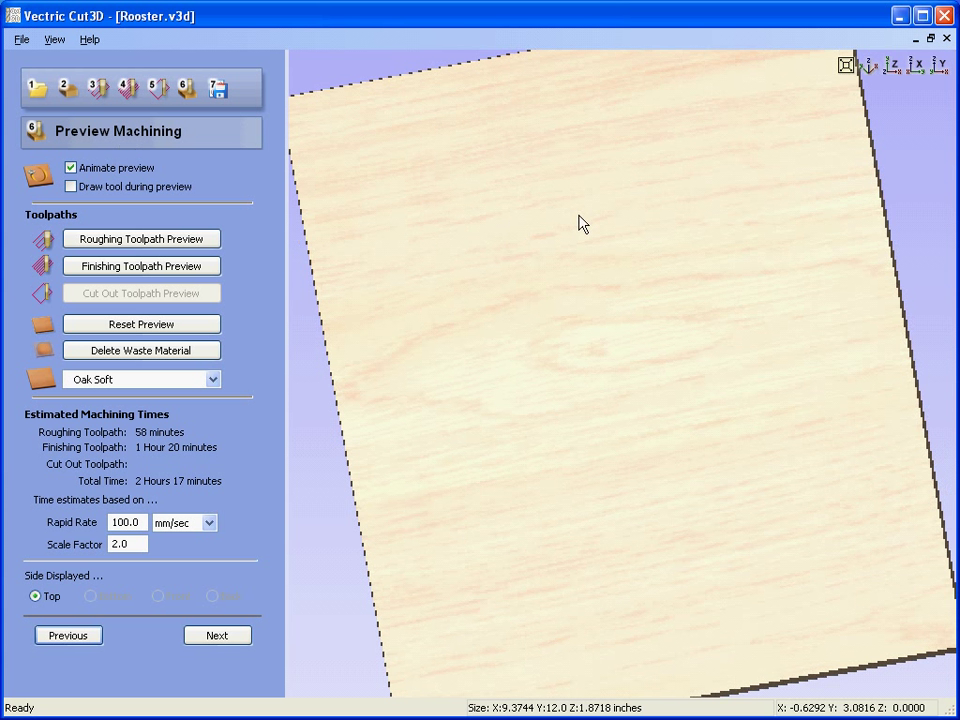
{"action": "left_click", "coordinate": [174, 246]}
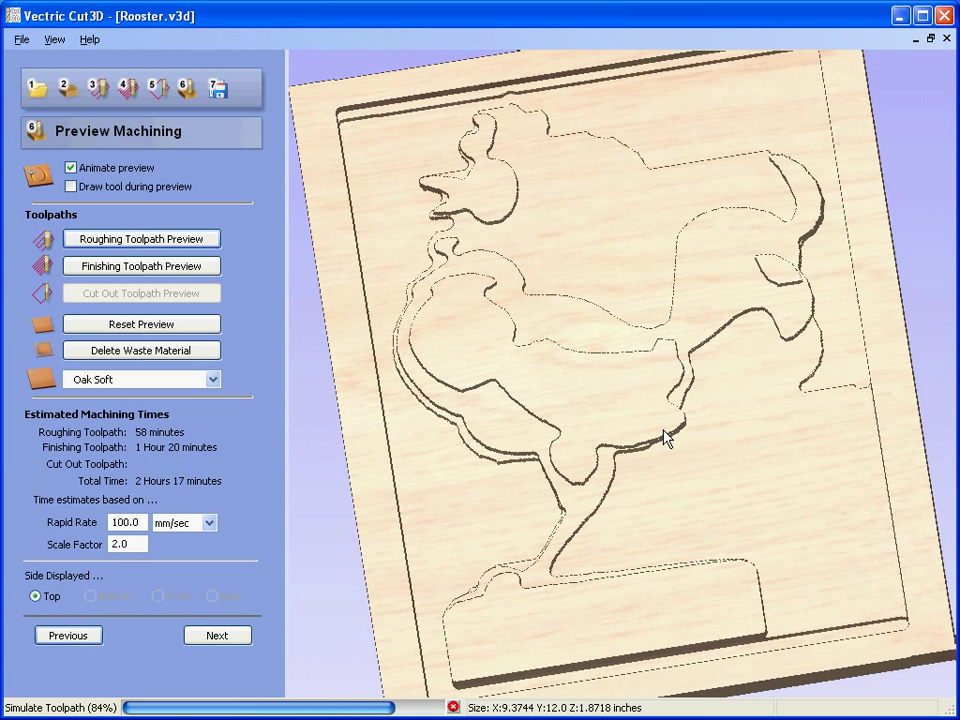
{"action": "left_click_drag", "start_coordinate": [697, 440], "coordinate": [724, 400]}
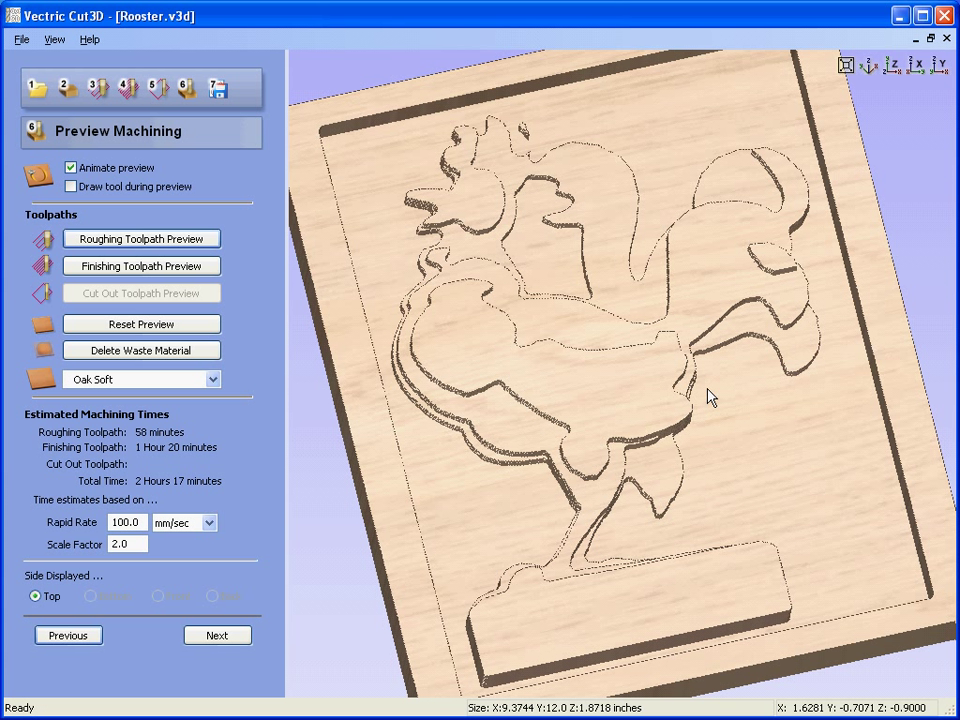
{"action": "left_click", "coordinate": [202, 270]}
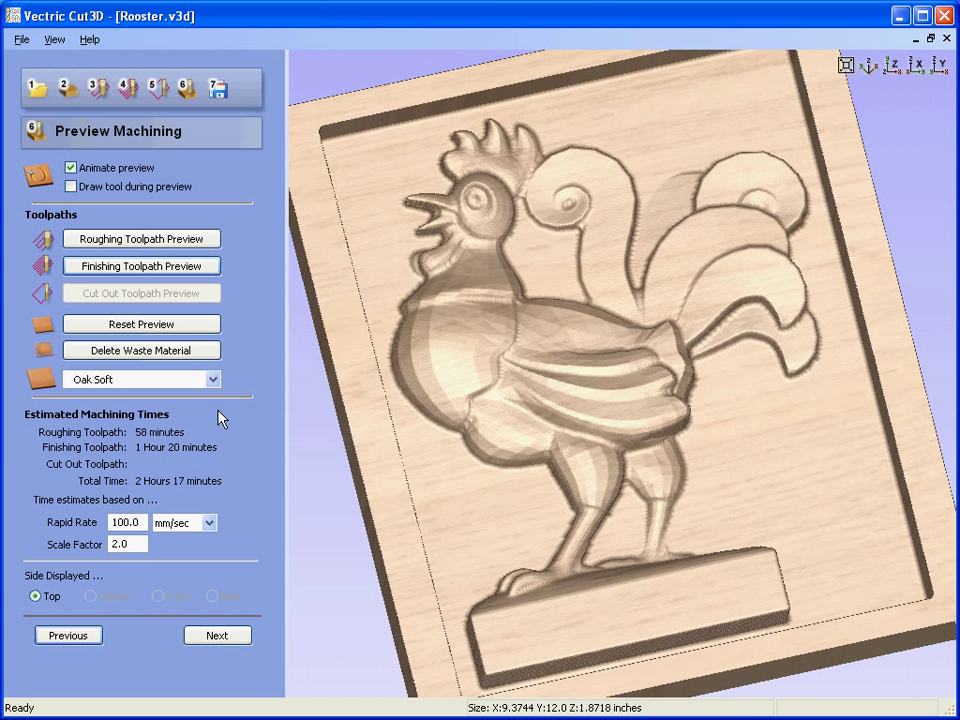
- Render the carving in Cherry and set the scale factor to 1, cutting the time to 1 hour 9 minutes
{"action": "left_click", "coordinate": [213, 379]}
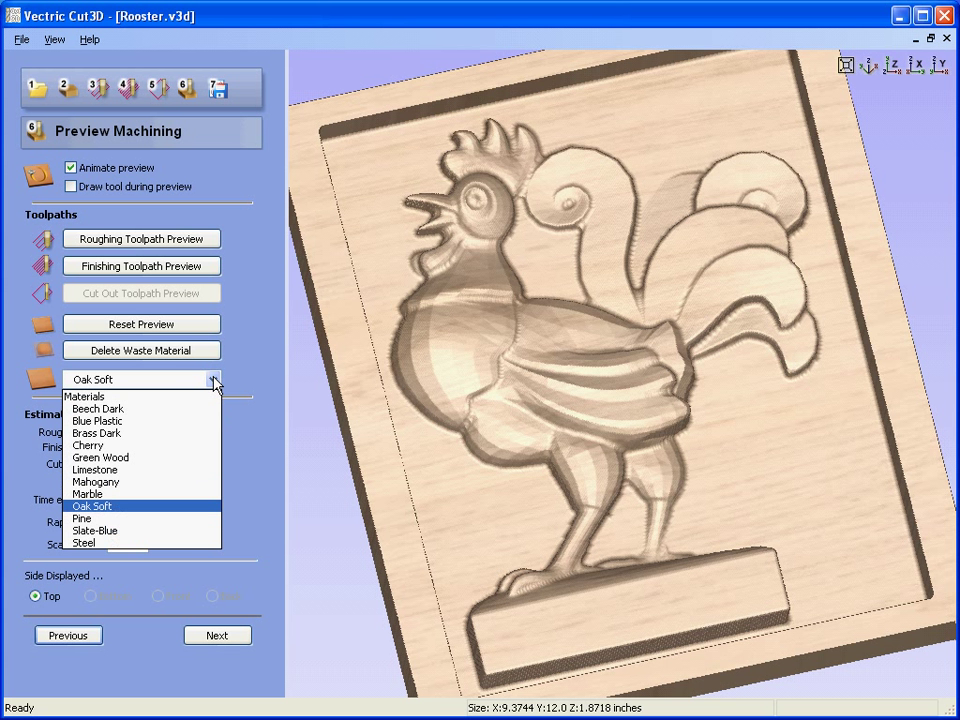
{"action": "left_click", "coordinate": [178, 447]}
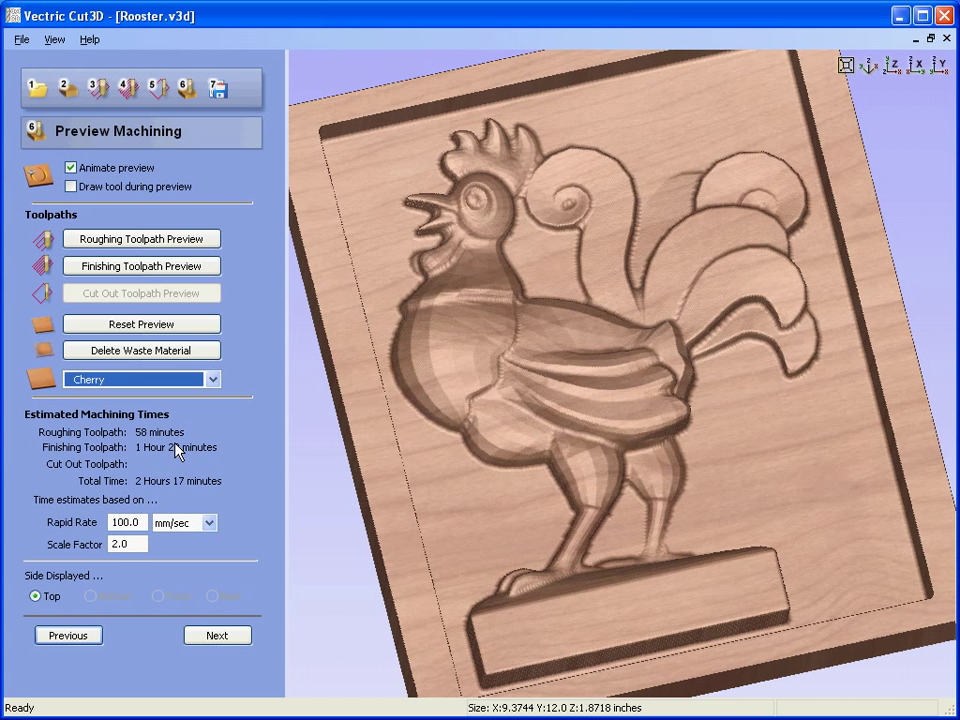
{"action": "left_click", "coordinate": [128, 544]}
{"action": "type", "text": "1"}
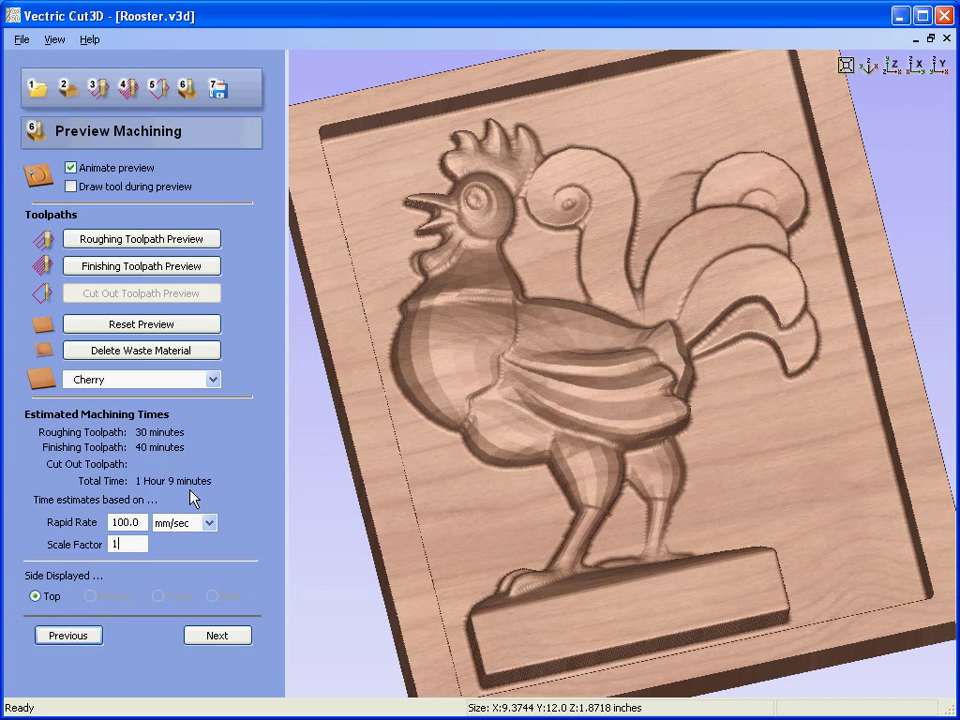
{"action": "left_click", "coordinate": [229, 636]}
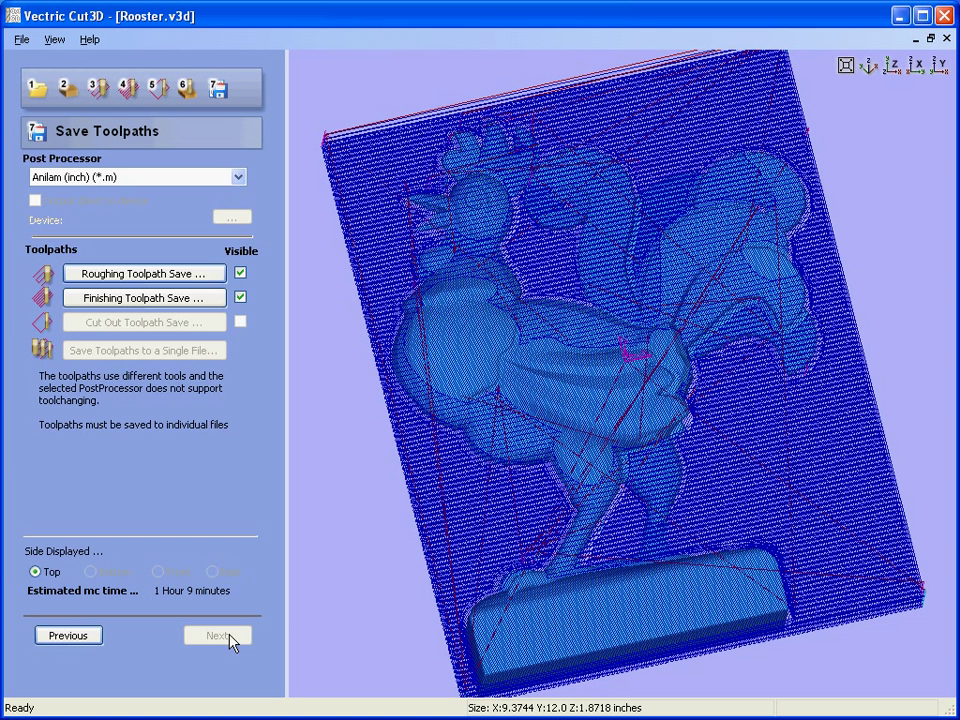
- Choose Mach2/3 Arcs (inch) (*.txt) as the post processor
{"action": "left_click", "coordinate": [239, 180]}
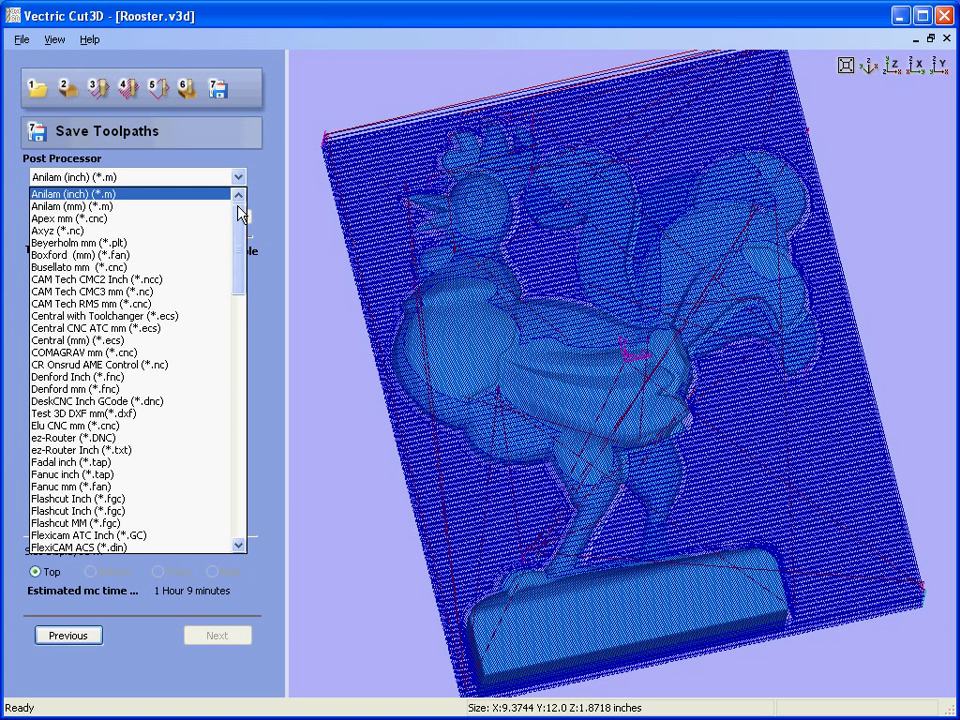
{"action": "left_click_drag", "start_coordinate": [240, 207], "coordinate": [239, 345]}
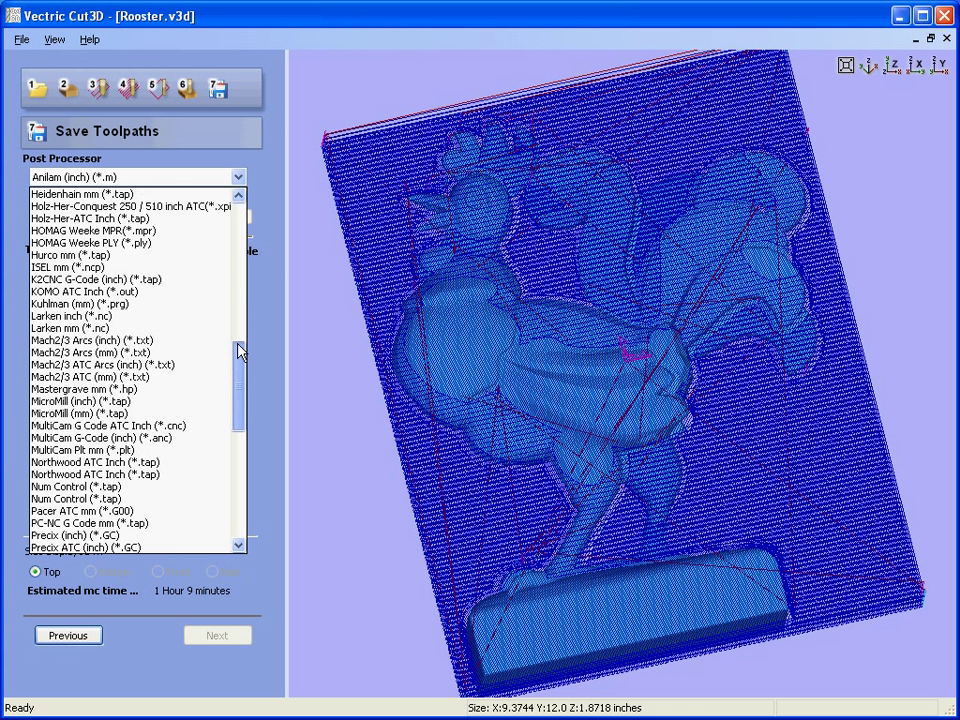
{"action": "left_click", "coordinate": [104, 341]}
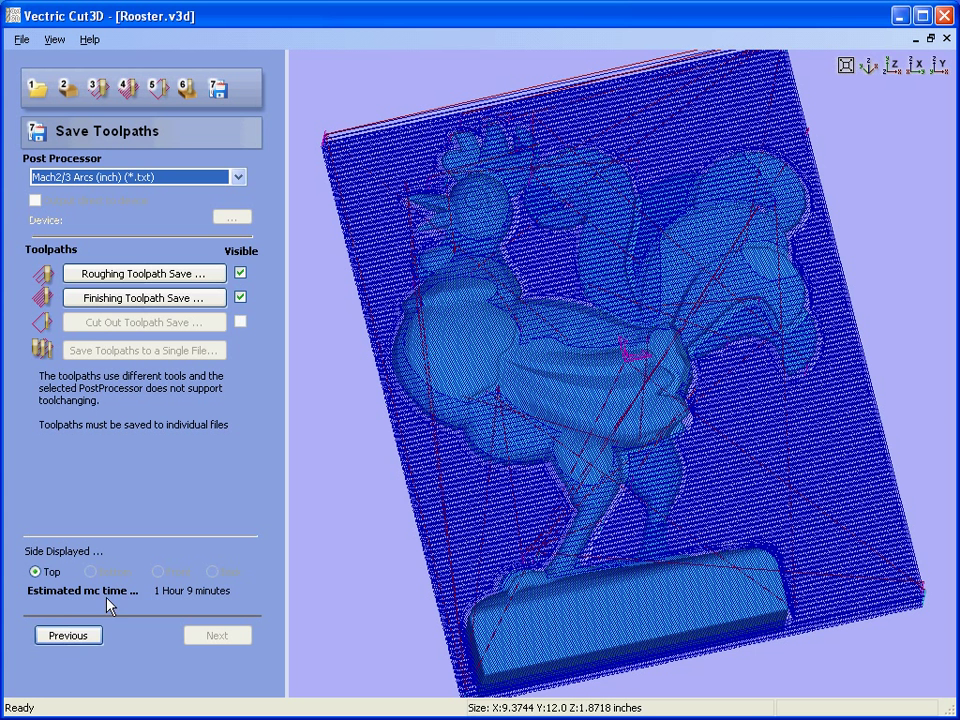
- Open the save dialogs for 'Roughing Toolpath - Top' and 'Finishing Toolpath - Top', cancelling each without saving
{"action": "left_click", "coordinate": [186, 277]}
{"action": "left_click", "coordinate": [551, 511]}
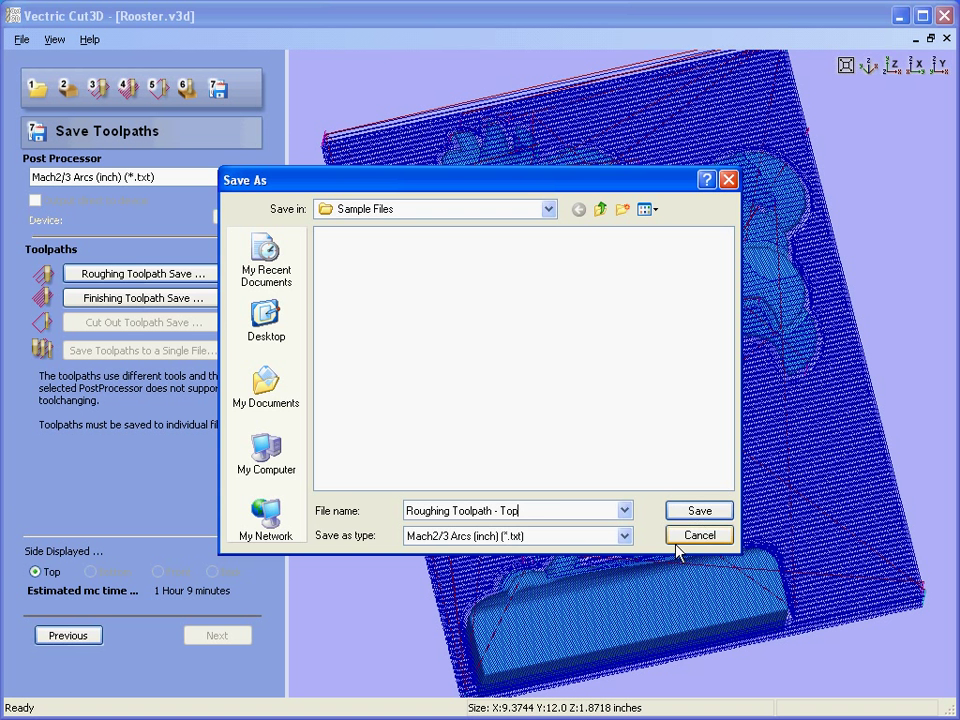
{"action": "left_click", "coordinate": [700, 535]}
{"action": "left_click", "coordinate": [172, 300]}
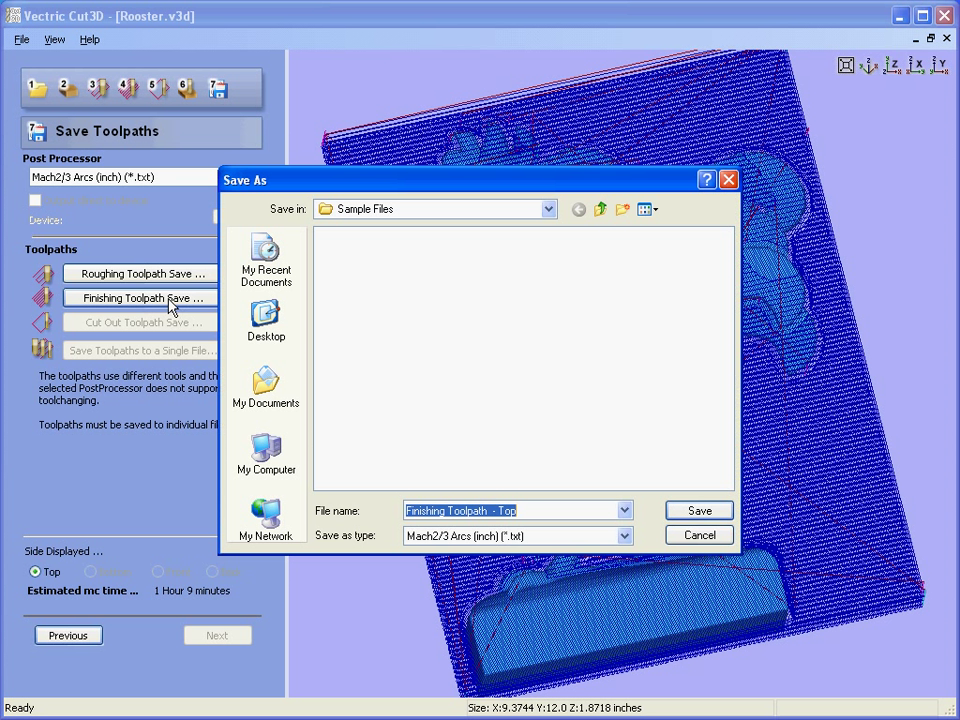
{"action": "left_click", "coordinate": [553, 511]}
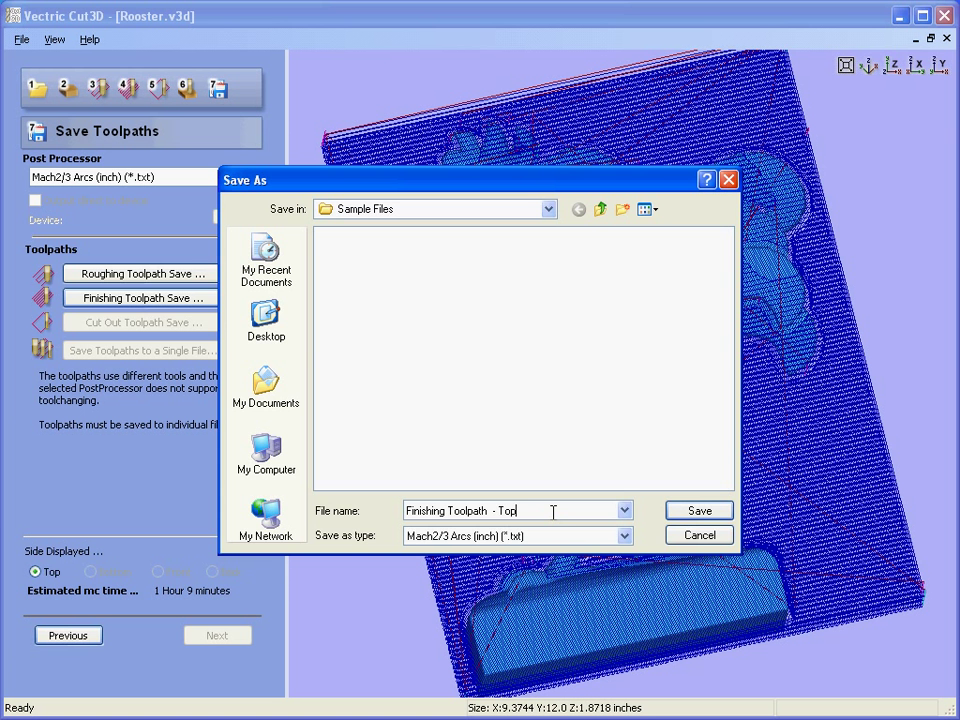
{"action": "left_click", "coordinate": [700, 538]}
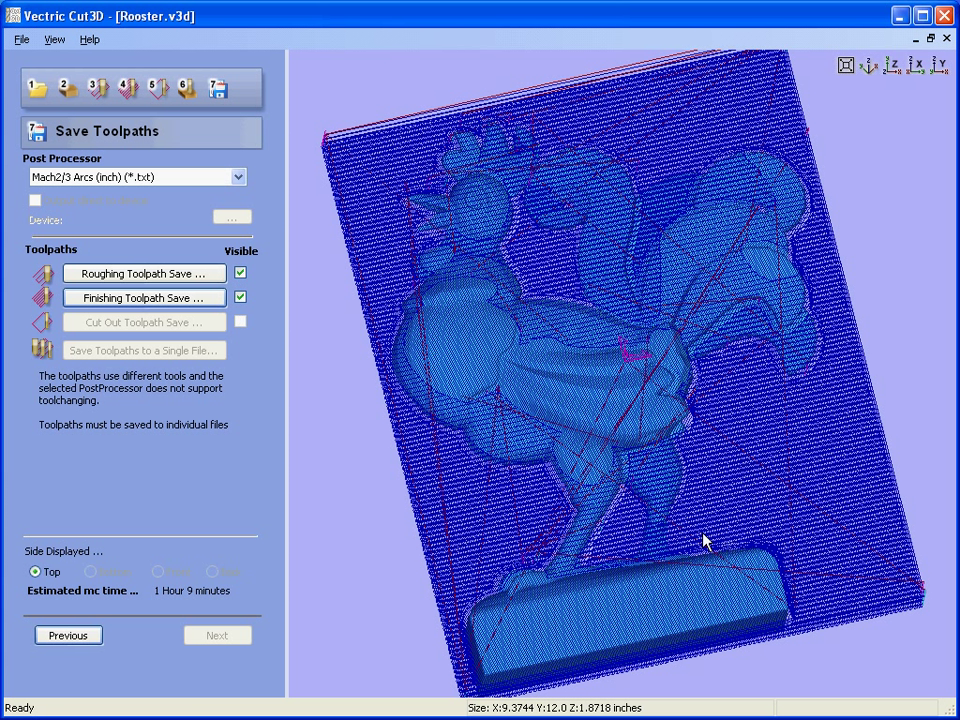
{"action": "left_click", "coordinate": [29, 91]}
{"action": "left_click_drag", "start_coordinate": [508, 296], "coordinate": [590, 282]}
{"action": "left_click", "coordinate": [70, 405]}
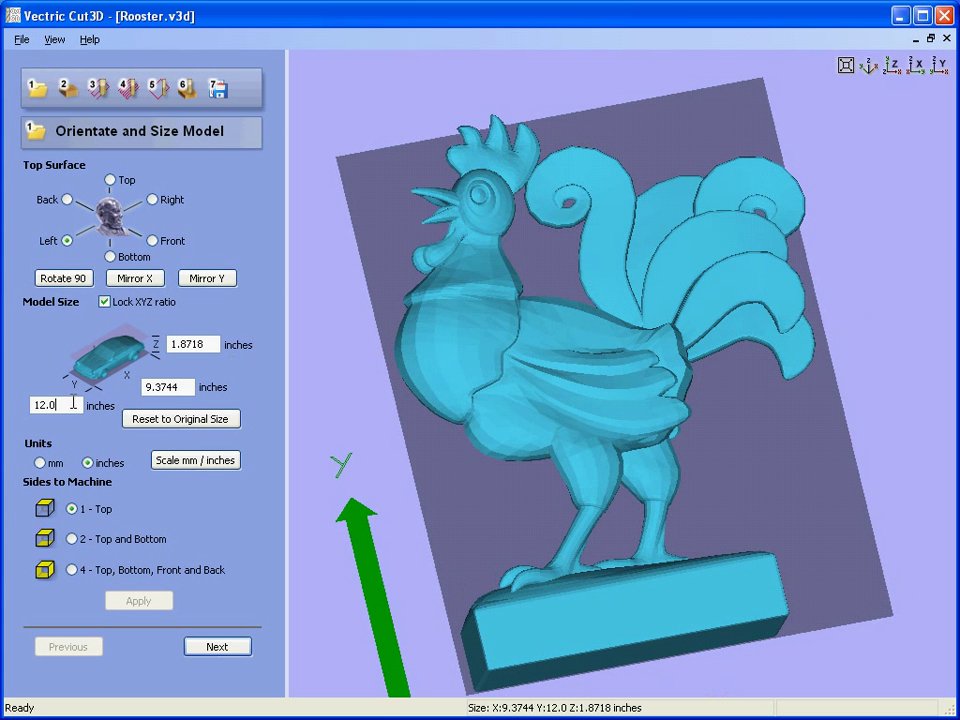
{"action": "left_click", "coordinate": [212, 344]}
{"action": "left_click", "coordinate": [70, 92]}
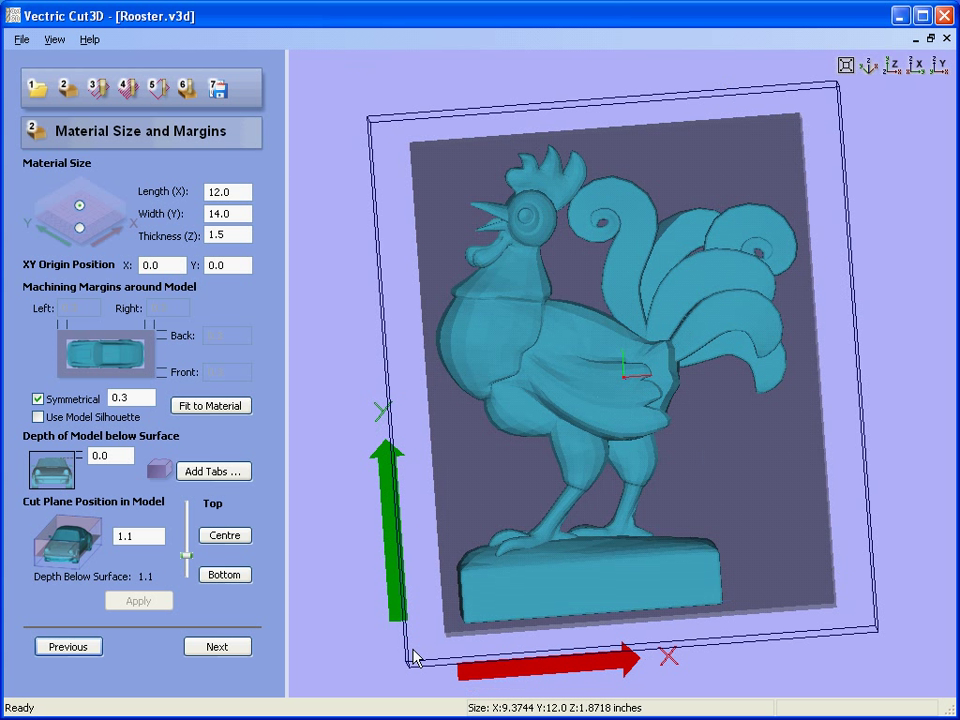
{"action": "left_click", "coordinate": [244, 213]}
{"action": "left_click", "coordinate": [143, 399]}
{"action": "left_click", "coordinate": [100, 90]}
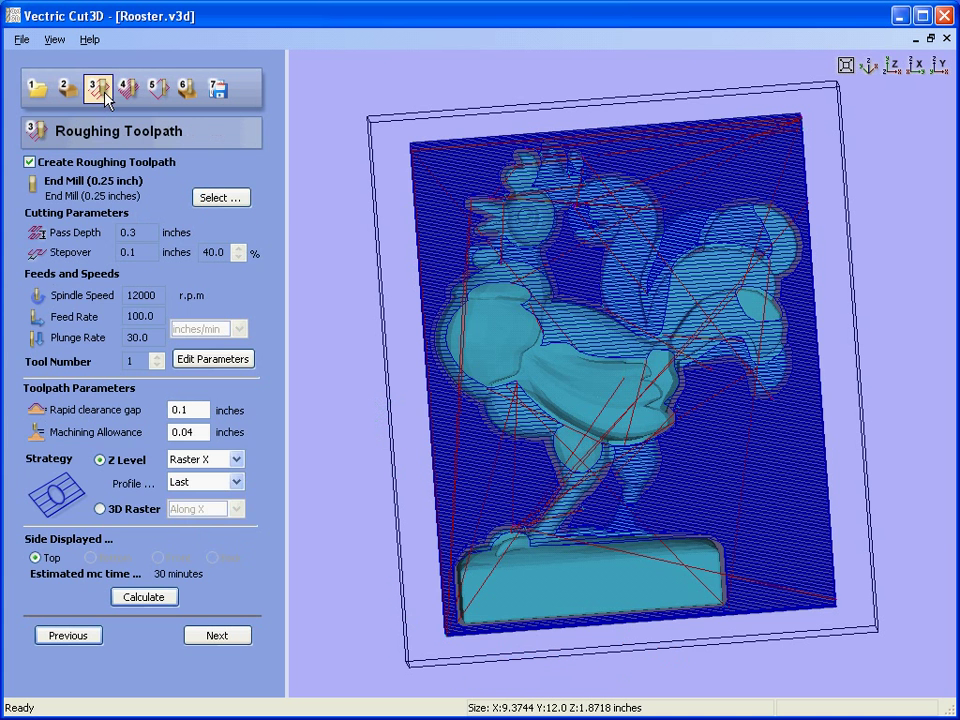
{"action": "left_click", "coordinate": [134, 89]}
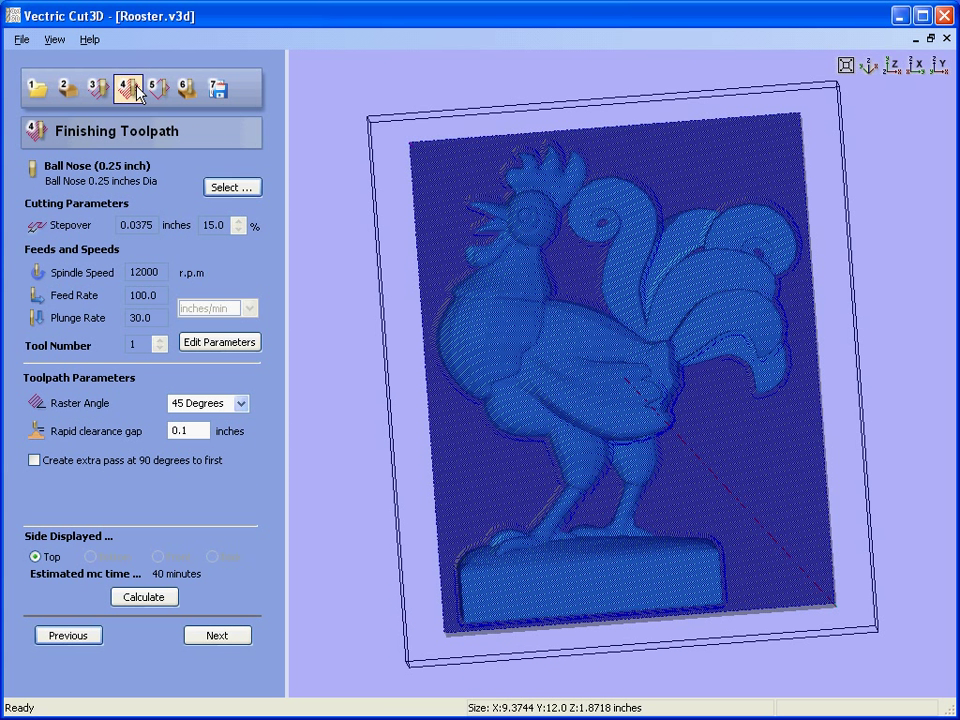
{"action": "left_click", "coordinate": [166, 89]}
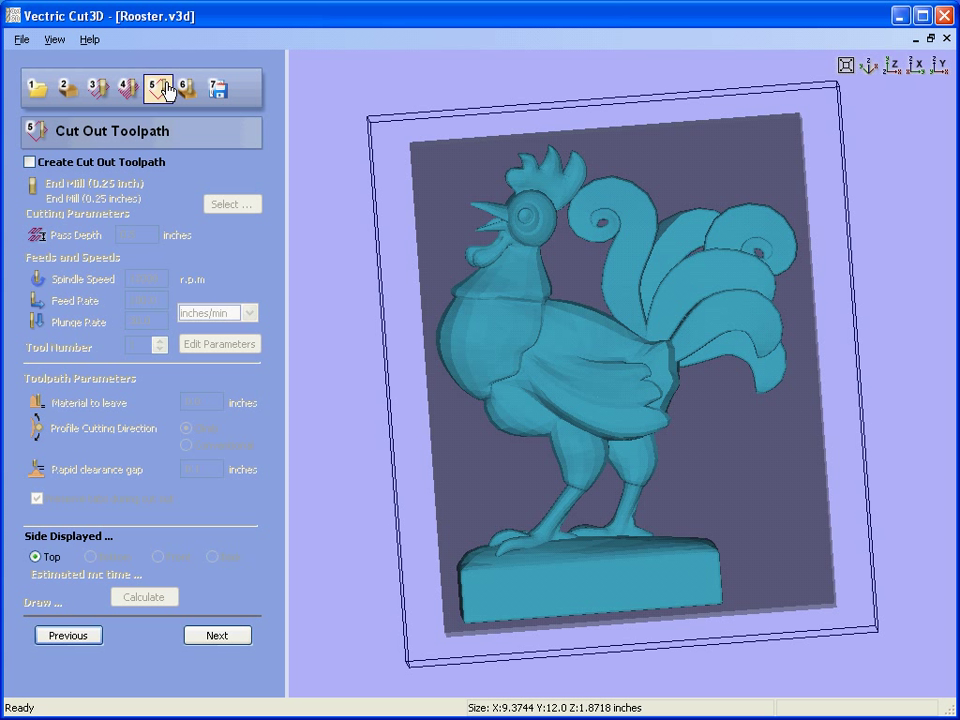
{"action": "left_click", "coordinate": [189, 89]}
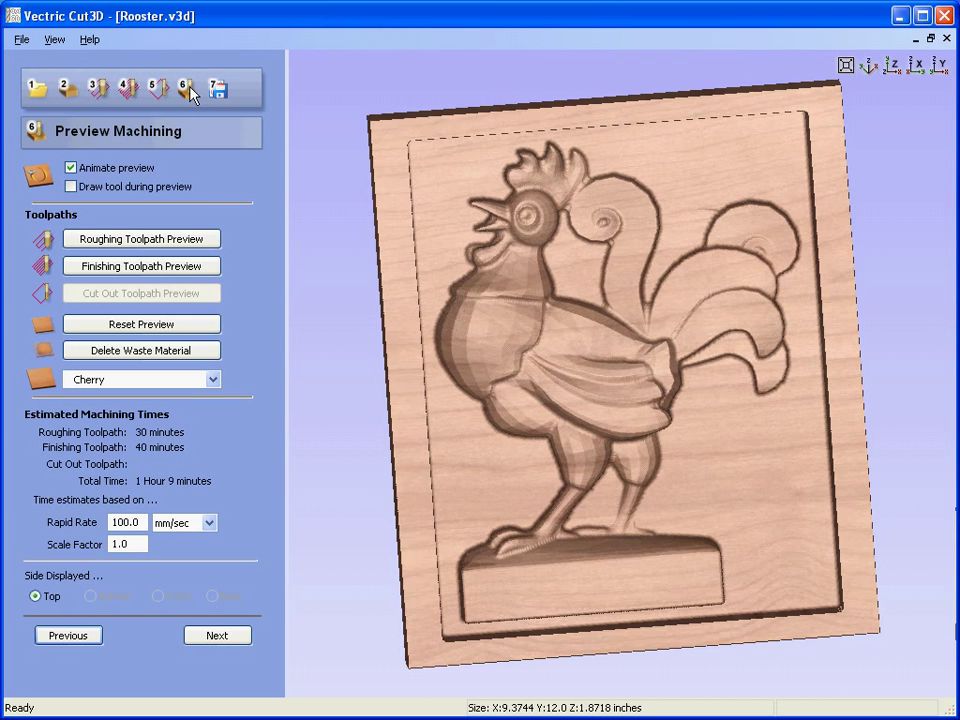
{"action": "left_click_drag", "start_coordinate": [430, 230], "coordinate": [315, 190]}
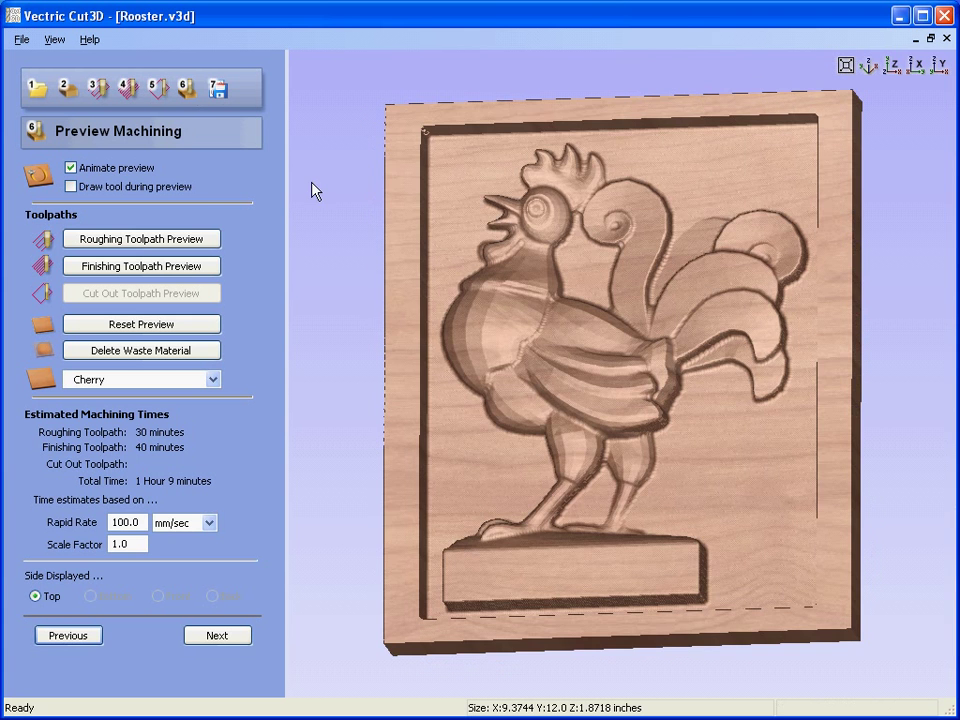
{"action": "left_click", "coordinate": [222, 92]}
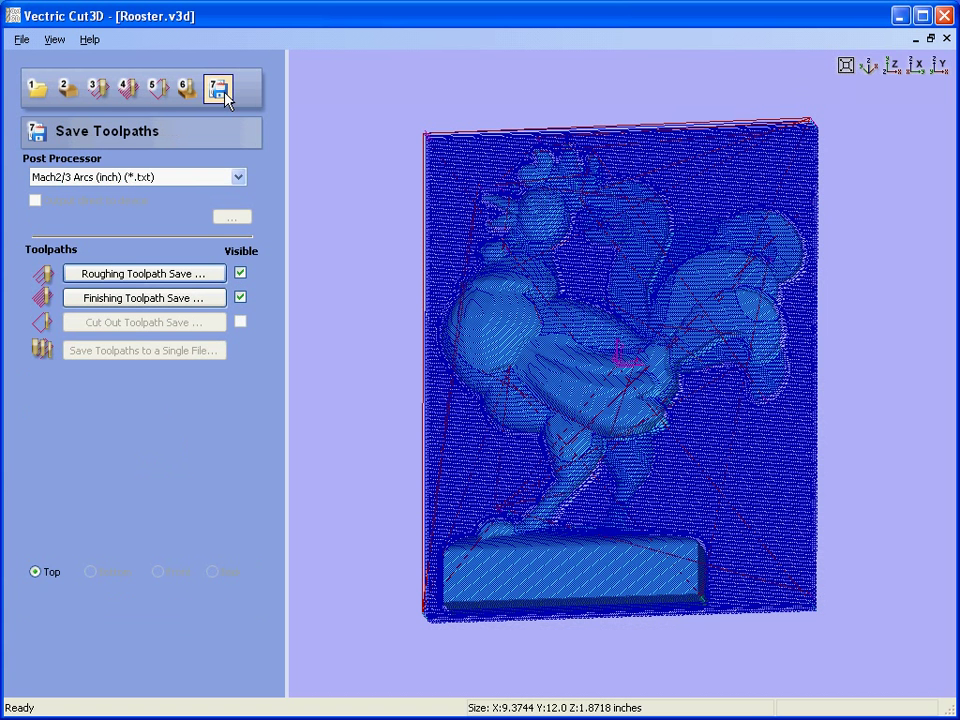
{"action": "left_click", "coordinate": [244, 181]}
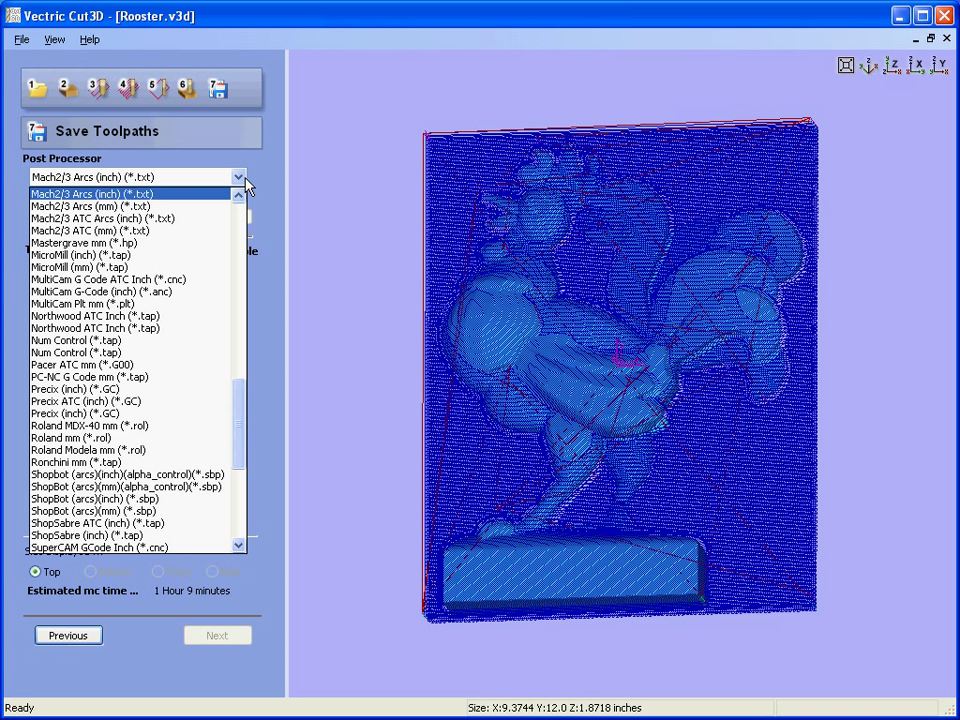
{"action": "left_click", "coordinate": [245, 181]}
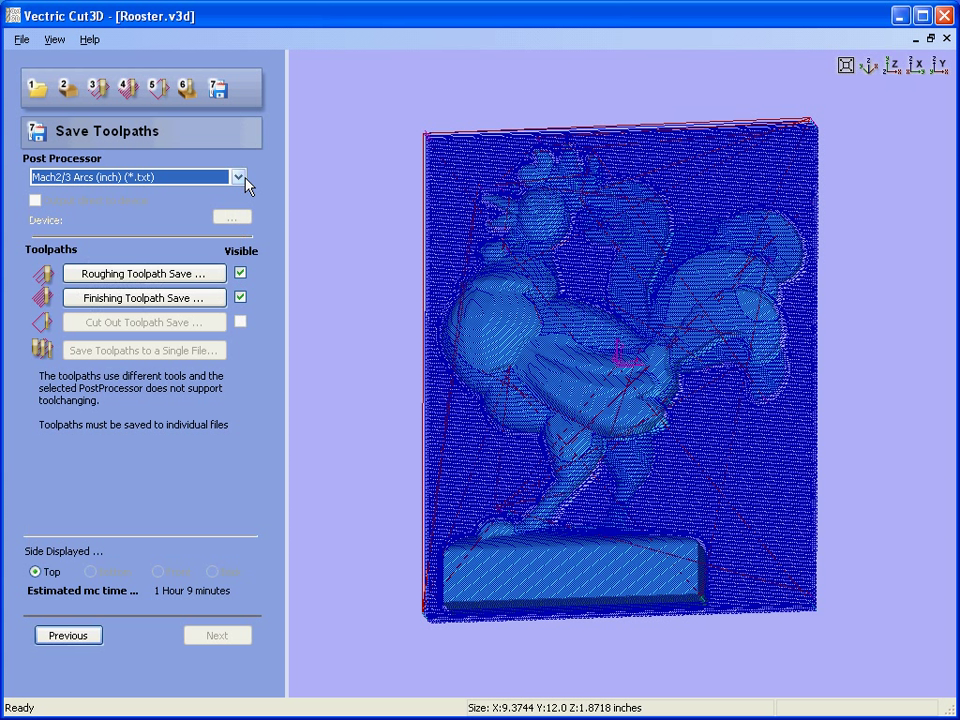